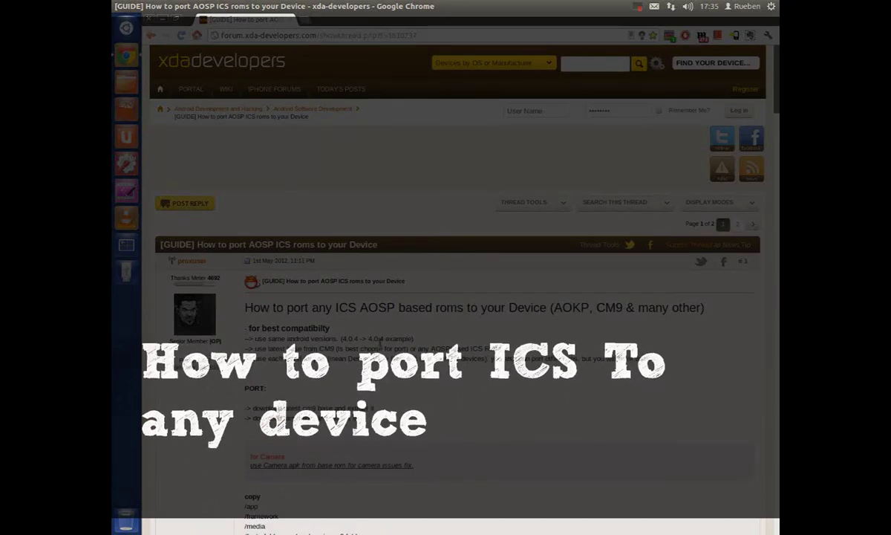
- Scroll the XDA porting guide and highlight its heading, including 'AOKP, CM9 & many other'
scroll(361, 325, down, 2)
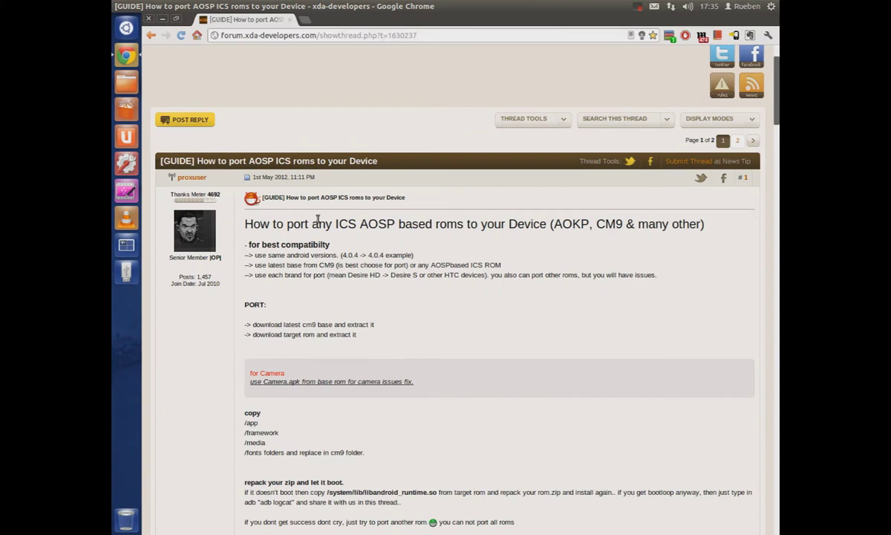
drag(243, 225, 551, 223)
click(545, 221)
drag(553, 224, 701, 221)
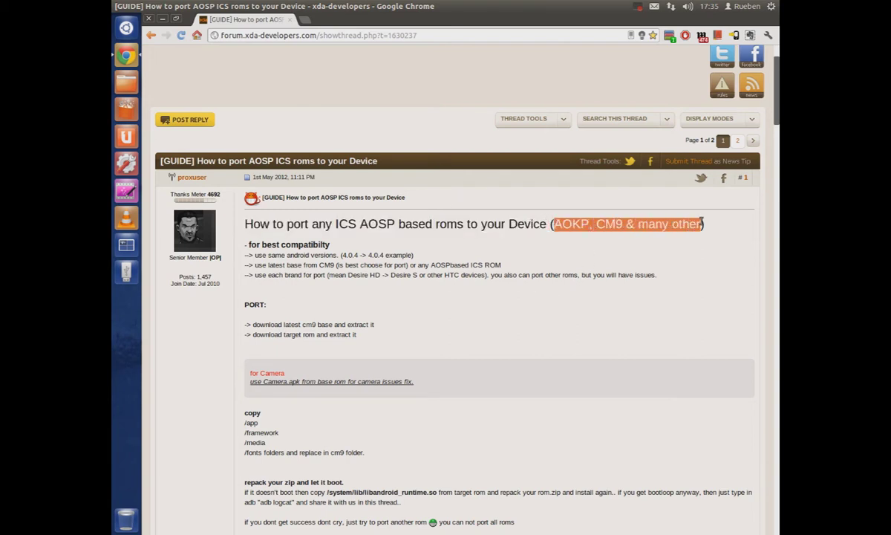
click(675, 236)
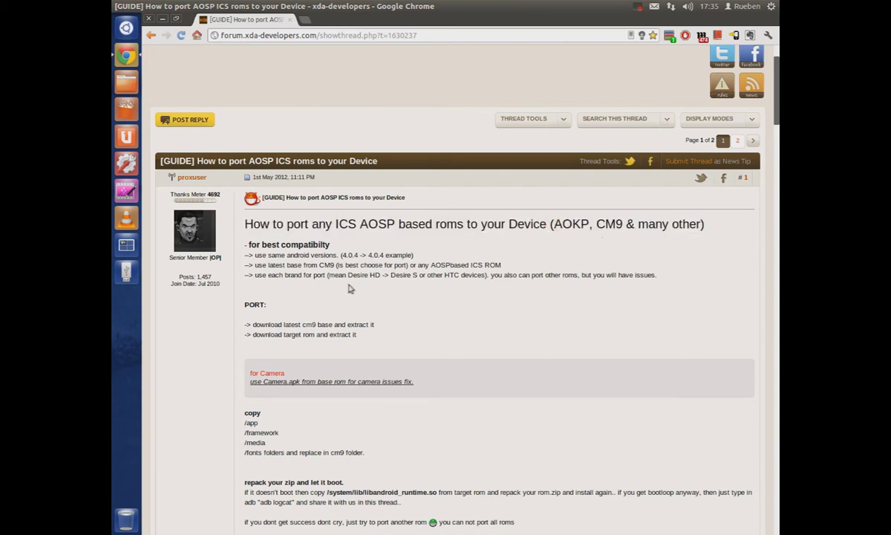
- Highlight the 'for best compatibility' advice lines, then minimize Chrome to reveal the desktop
scroll(375, 292, down, 1)
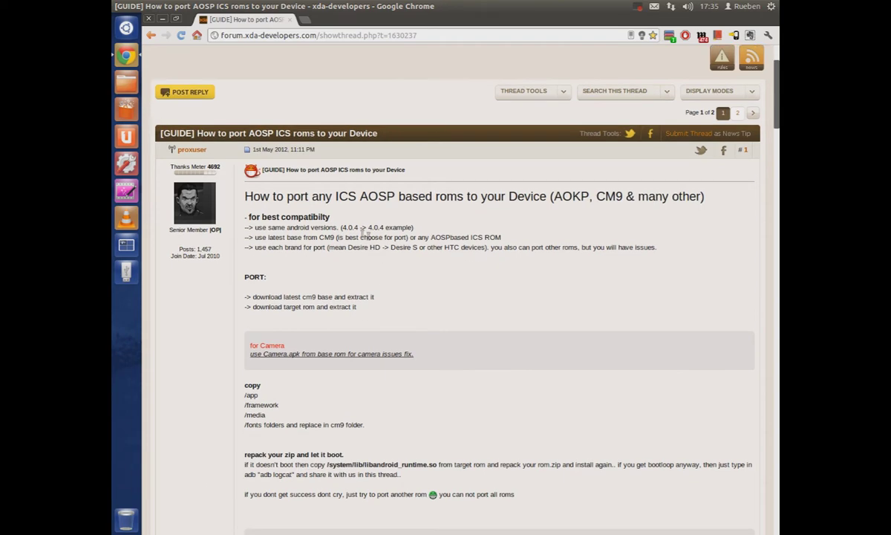
drag(247, 217, 722, 255)
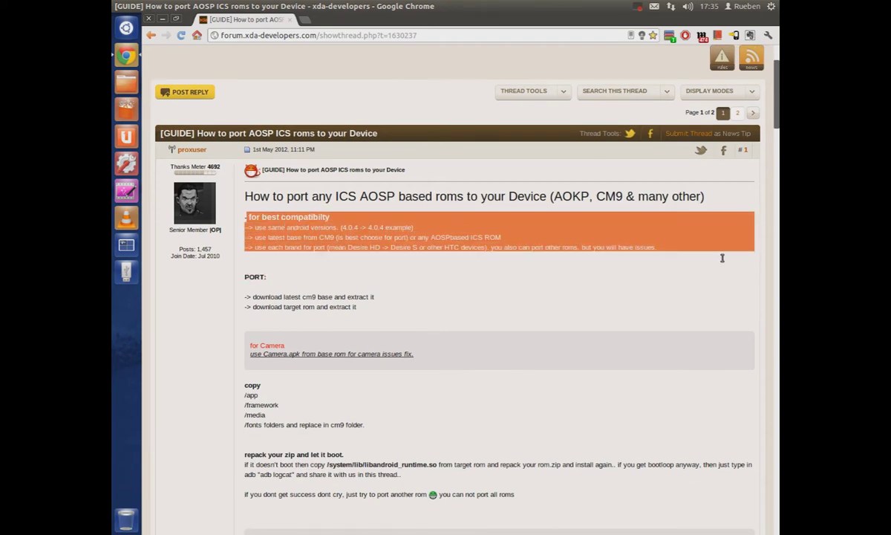
click(512, 236)
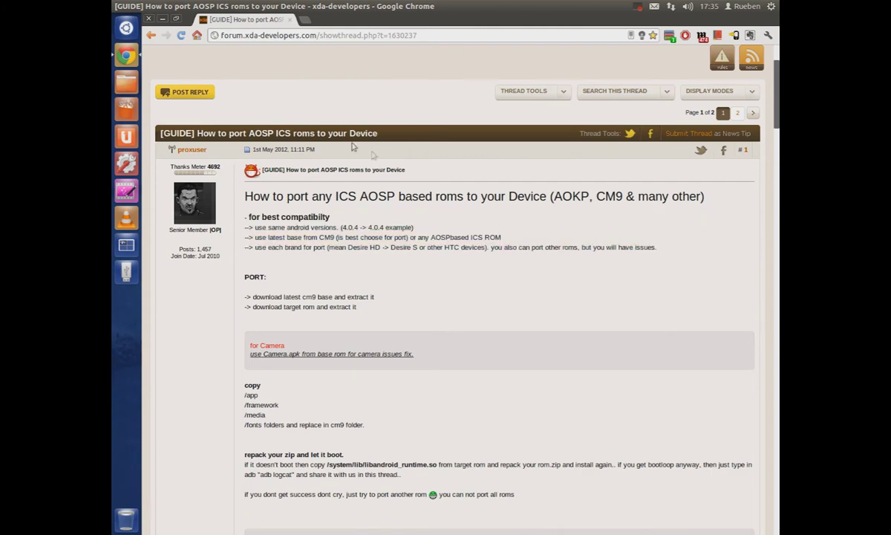
click(162, 18)
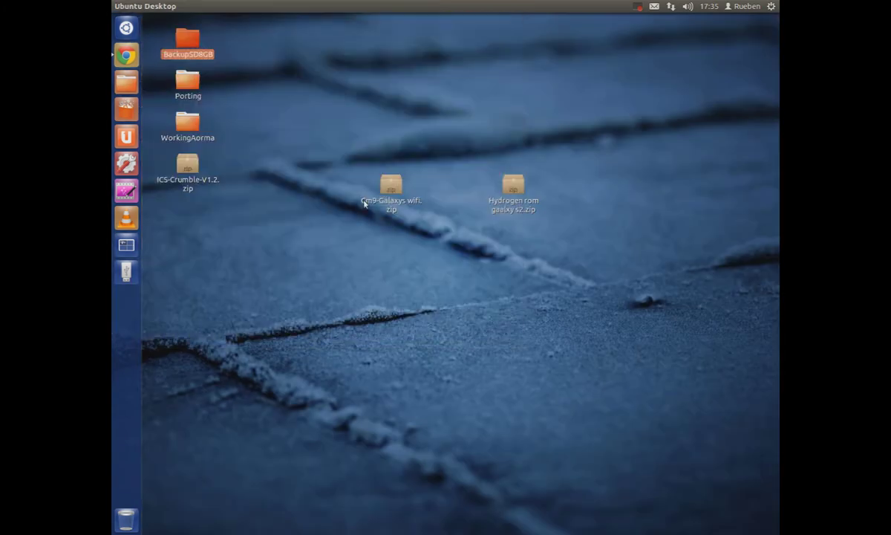
click(394, 198)
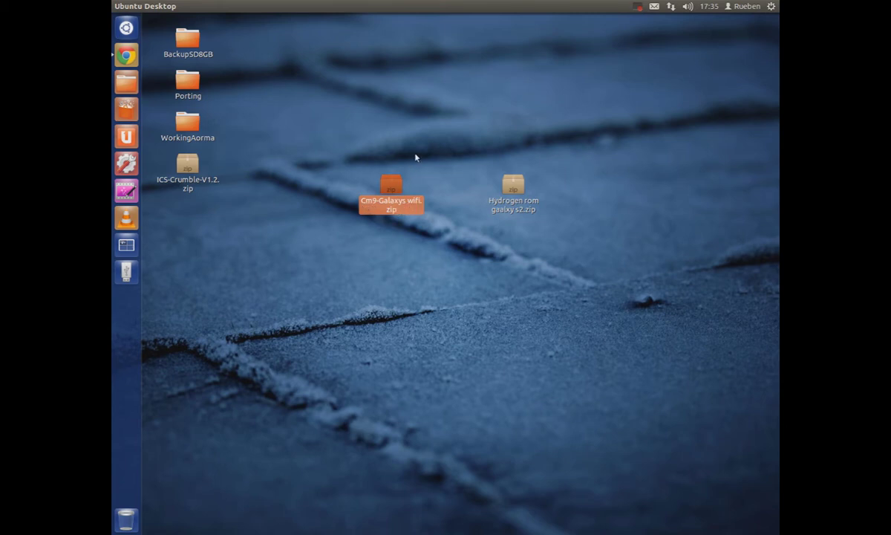
click(389, 142)
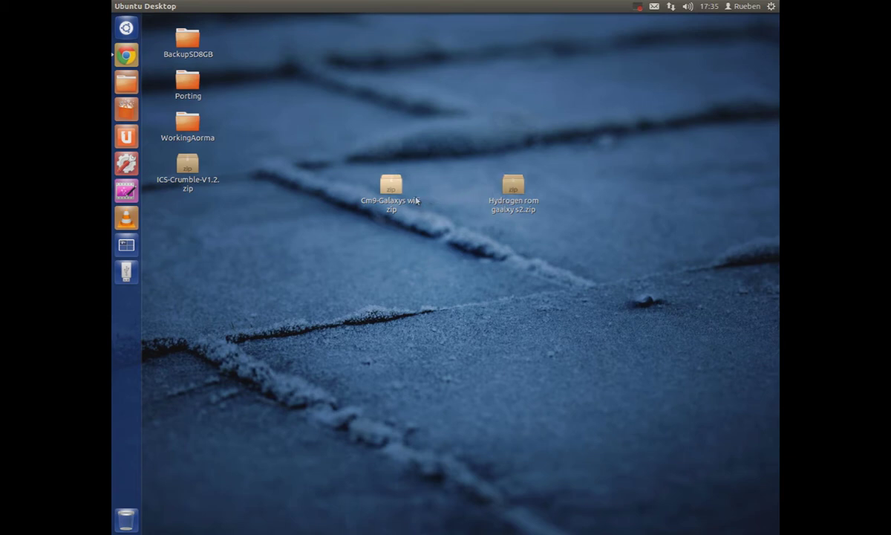
drag(585, 162, 448, 267)
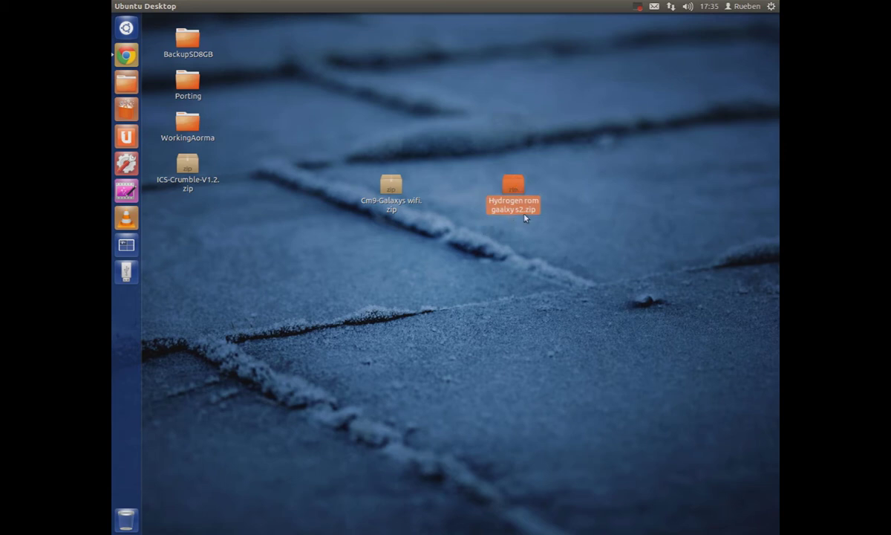
click(512, 145)
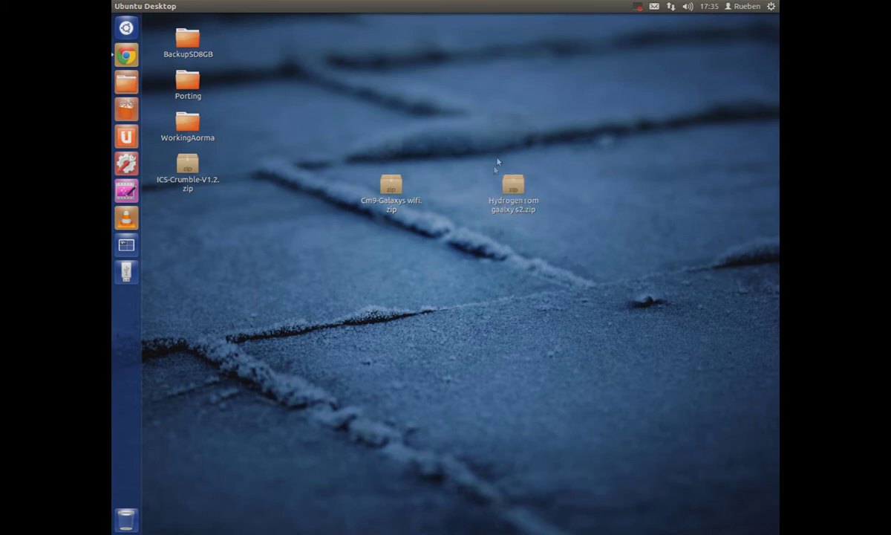
click(126, 55)
drag(239, 213, 319, 216)
click(267, 223)
drag(252, 245, 468, 245)
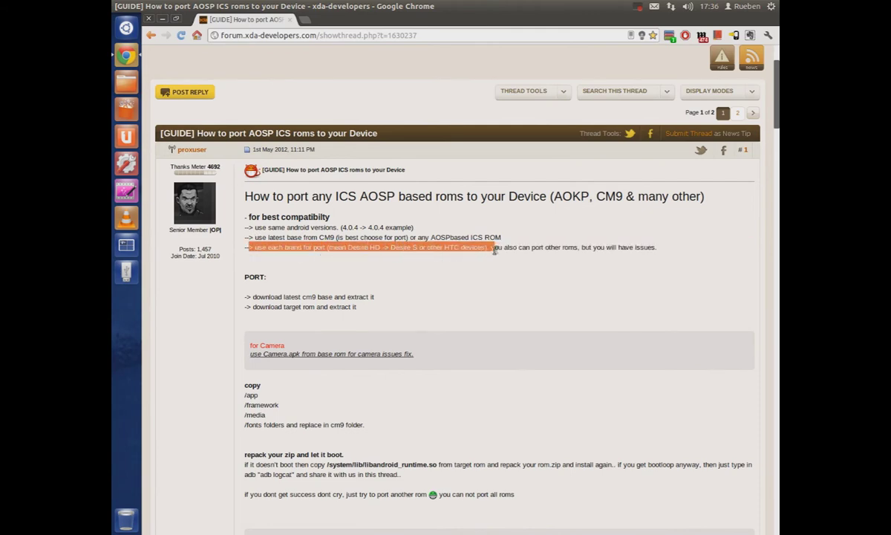
click(371, 288)
scroll(362, 344, down, 3)
scroll(362, 344, down, 5)
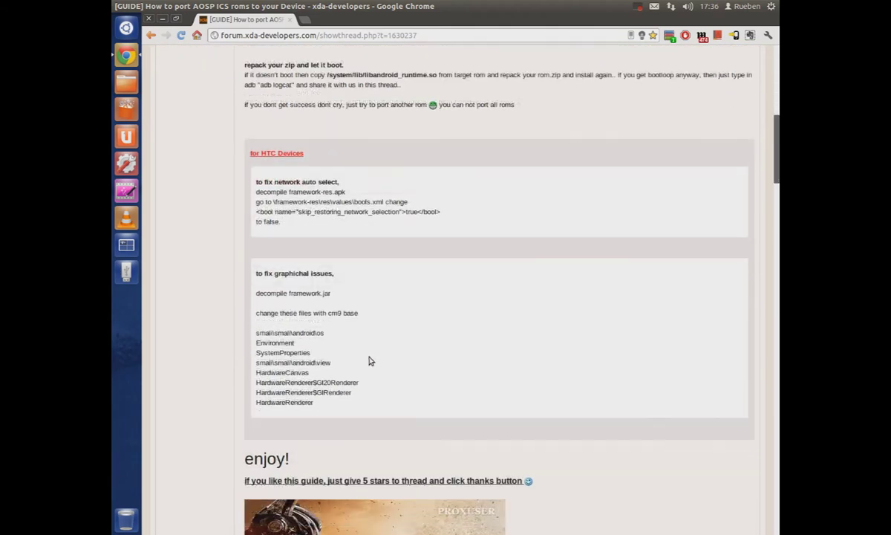
drag(296, 70, 427, 358)
click(420, 230)
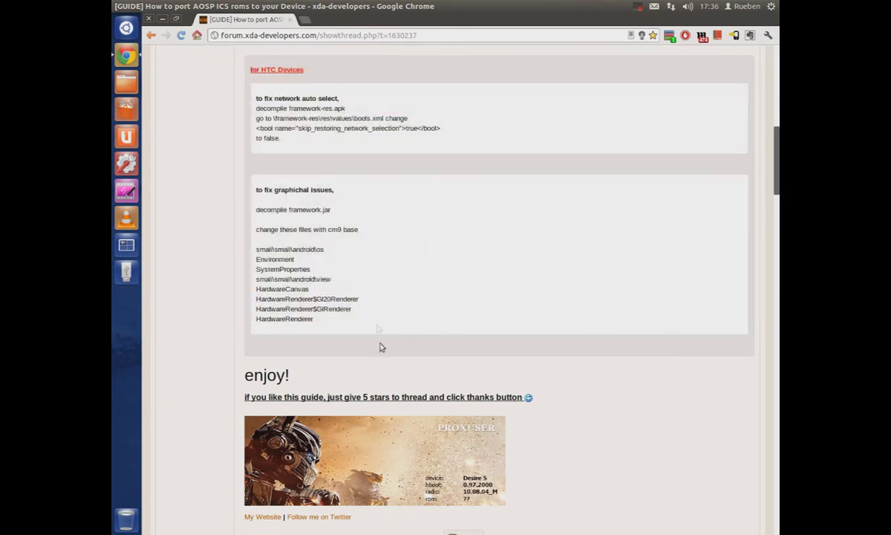
scroll(381, 371, up, 7)
- Rename the CM9 Galaxy zip on the desktop to Base.zip
click(161, 18)
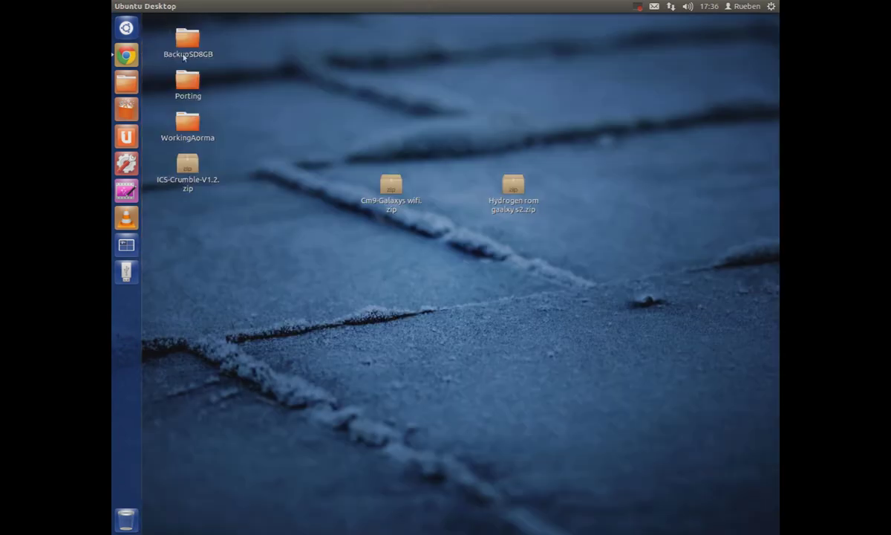
click(389, 185)
right_click(388, 187)
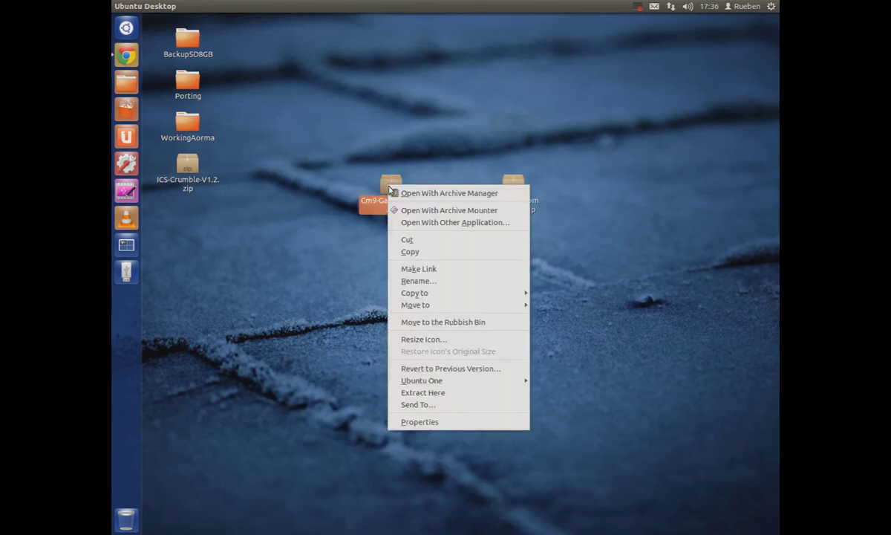
click(381, 156)
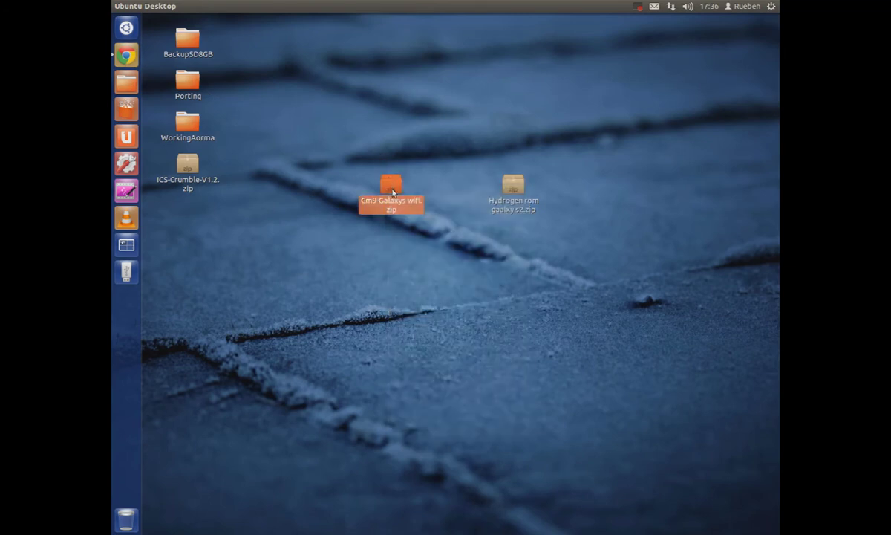
click(476, 185)
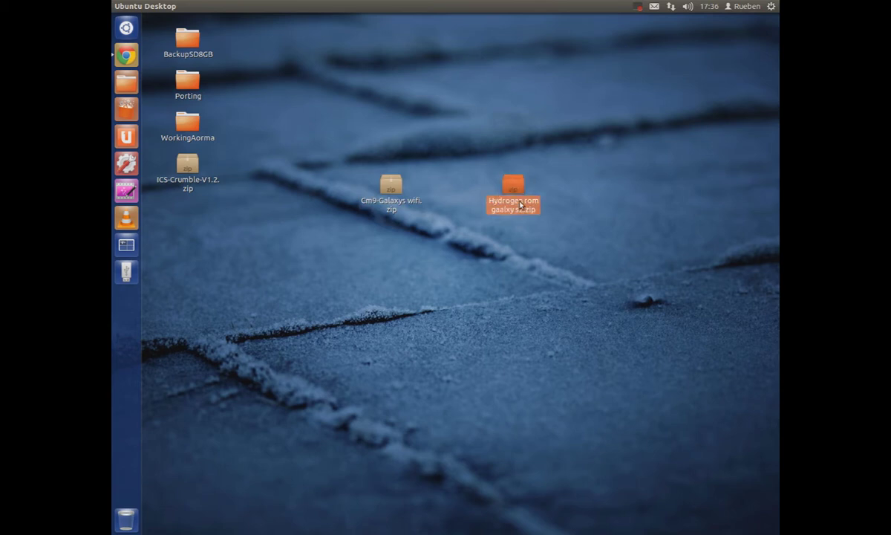
right_click(515, 203)
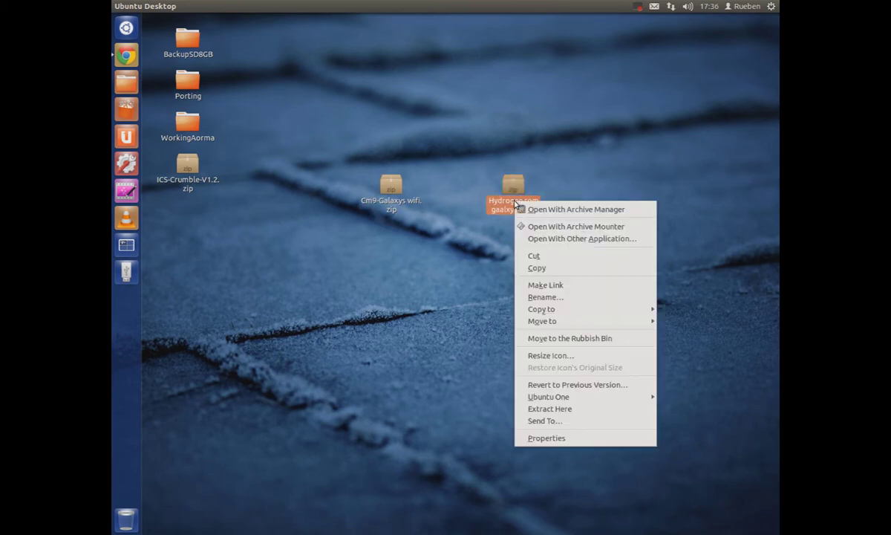
right_click(393, 198)
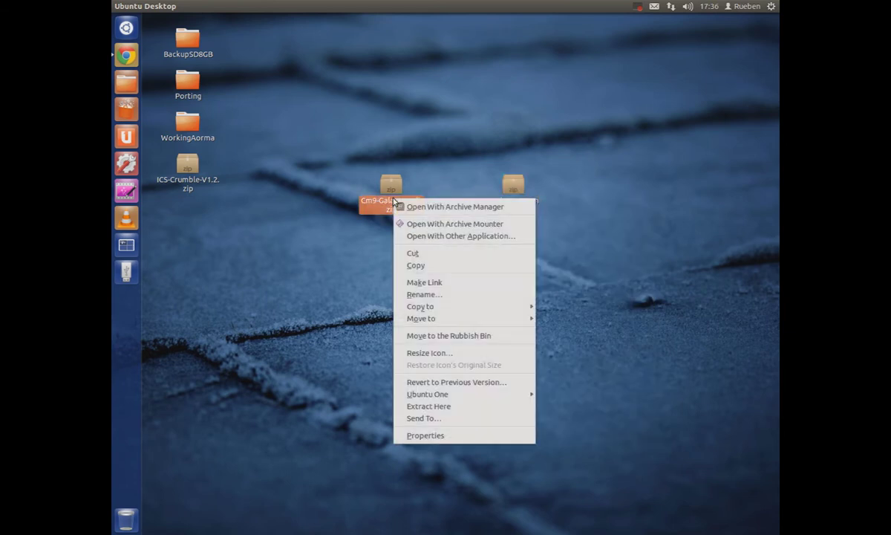
click(422, 294)
text(Base)
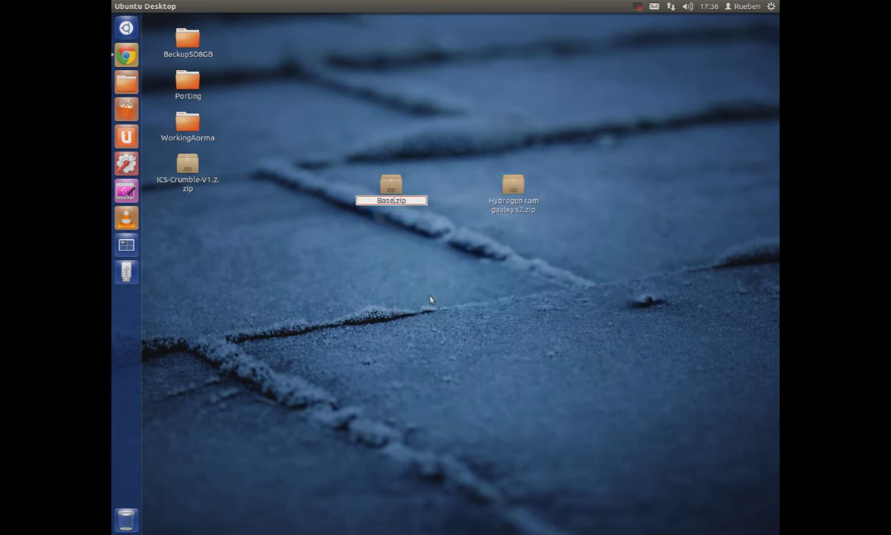
key(Return)
- Rename the Hydrogen ROM zip to Port.zip
right_click(511, 187)
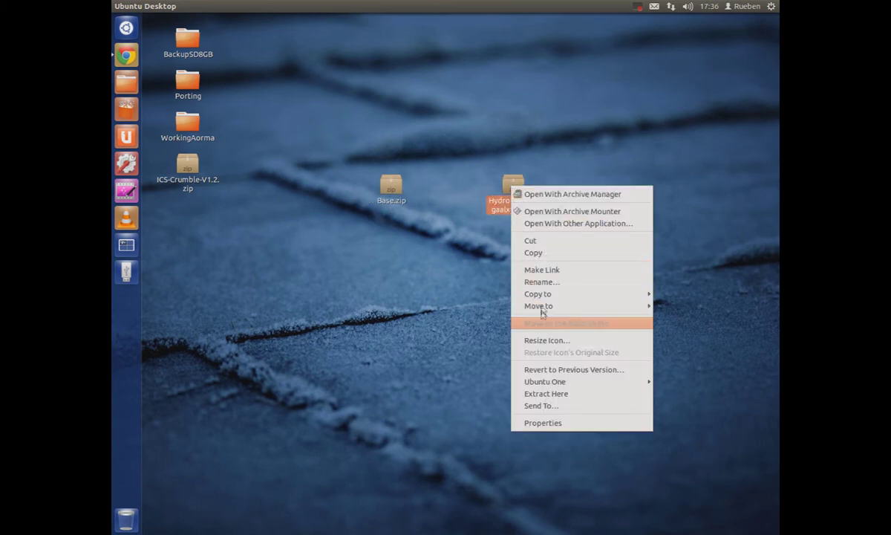
click(540, 282)
text(Po)
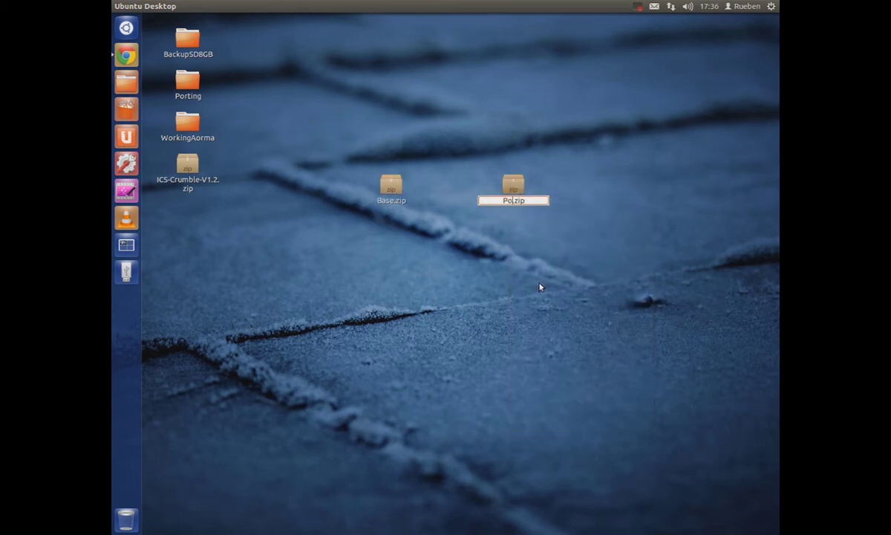
text(rt)
key(Return)
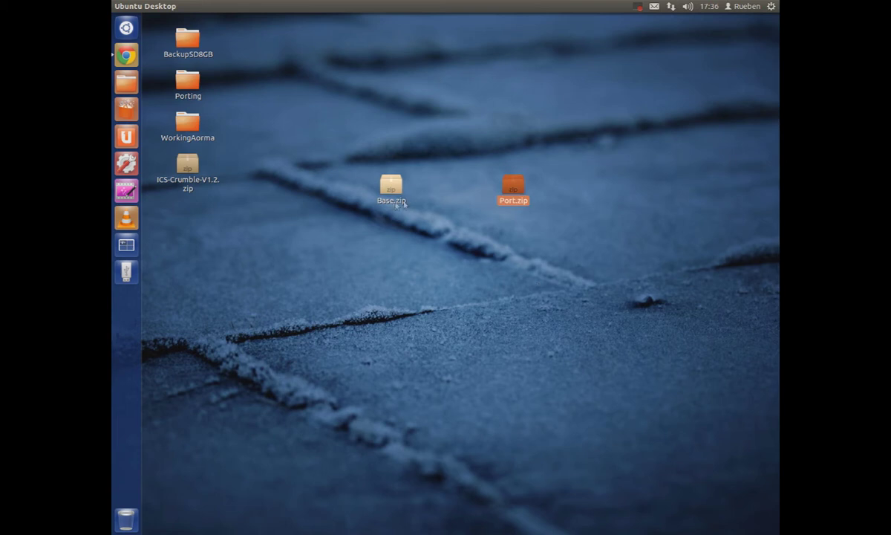
click(414, 250)
click(393, 192)
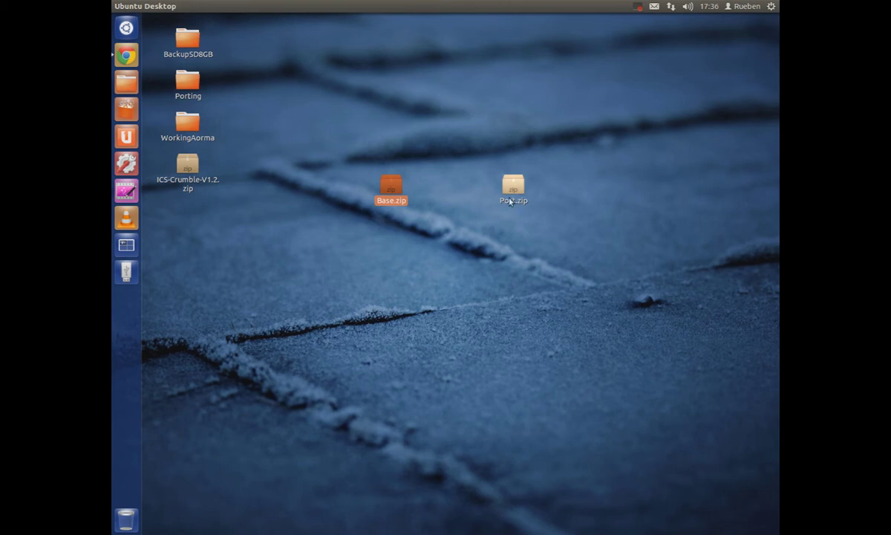
- Open Base.zip and Port.zip each in its own Archive Manager window
right_click(392, 193)
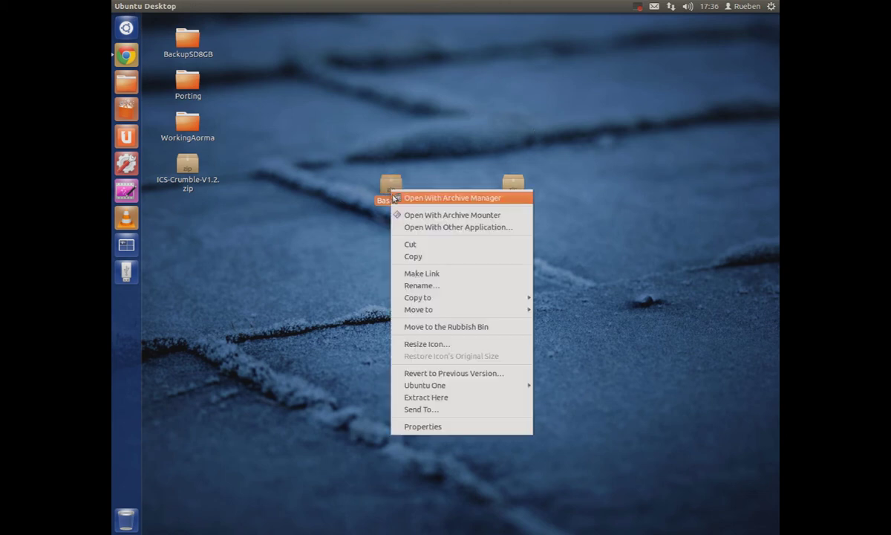
click(394, 199)
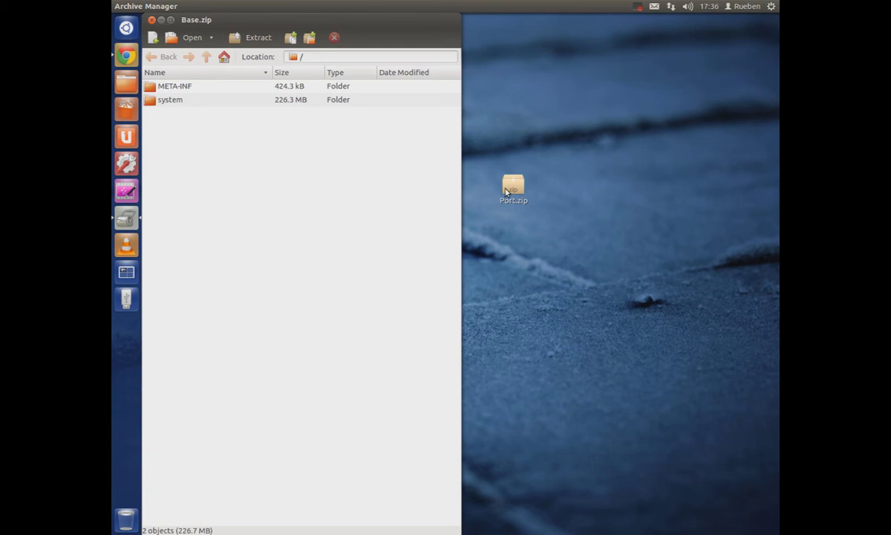
click(506, 191)
right_click(506, 191)
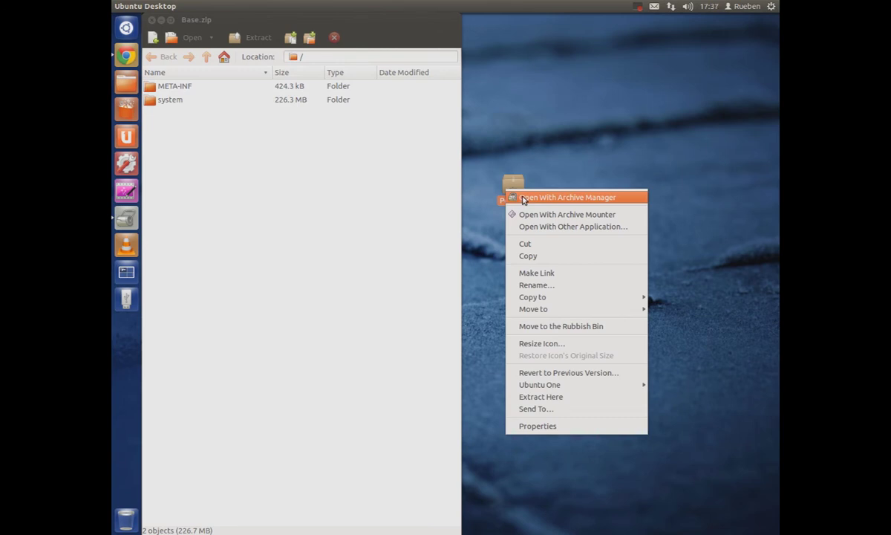
click(523, 198)
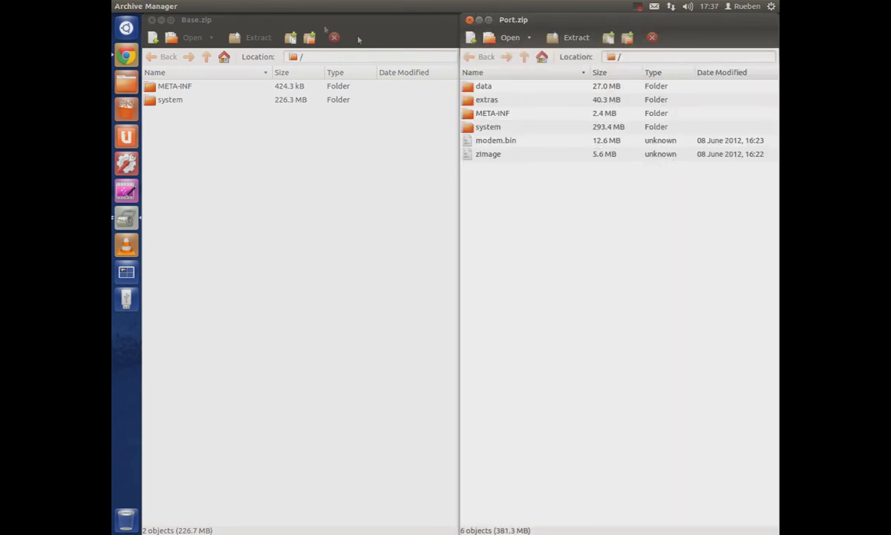
- Snap the Base.zip window to the left half and Port.zip to the right half
click(228, 21)
key(ctrl+super+Left)
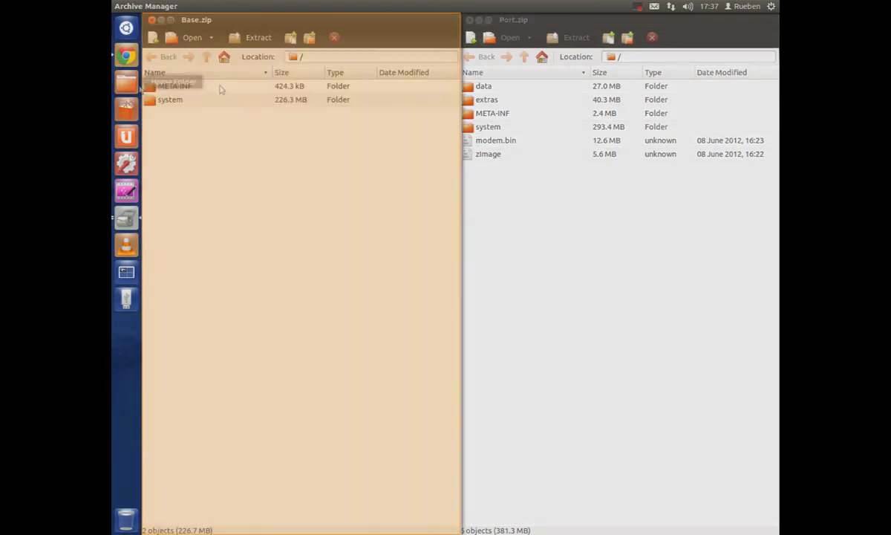
click(524, 22)
key(ctrl+super+Right)
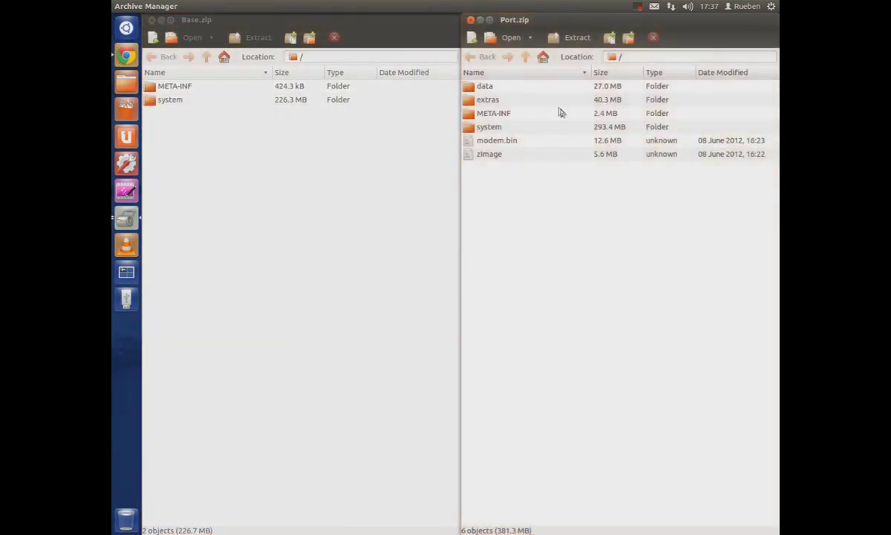
- Delete the app, framework, fonts and media folders from Base.zip's system folder, then open Port.zip's system folder
double_click(170, 102)
click(169, 101)
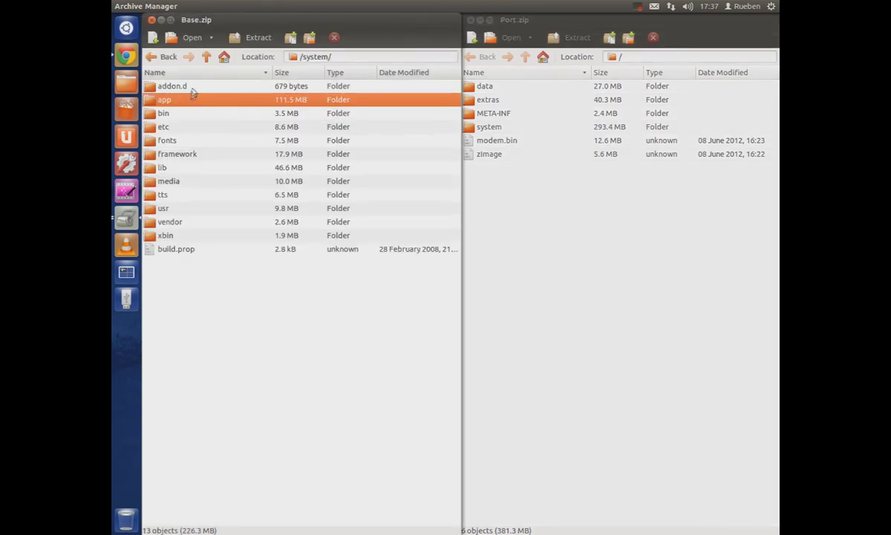
ctrl+click(178, 156)
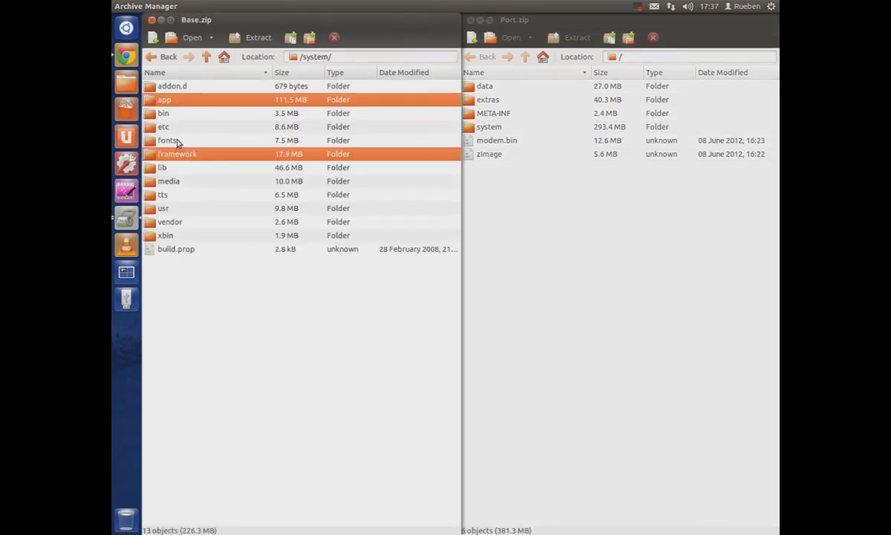
ctrl+click(178, 142)
ctrl+click(171, 179)
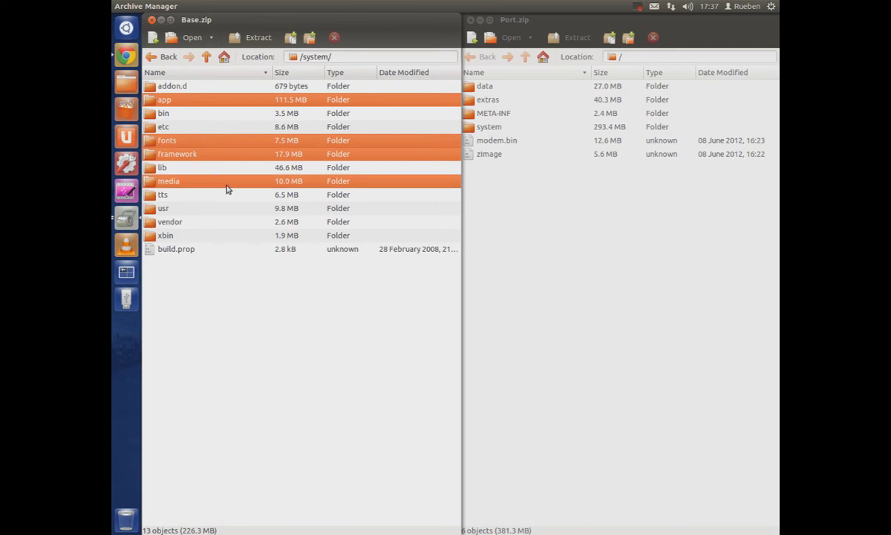
key(Delete)
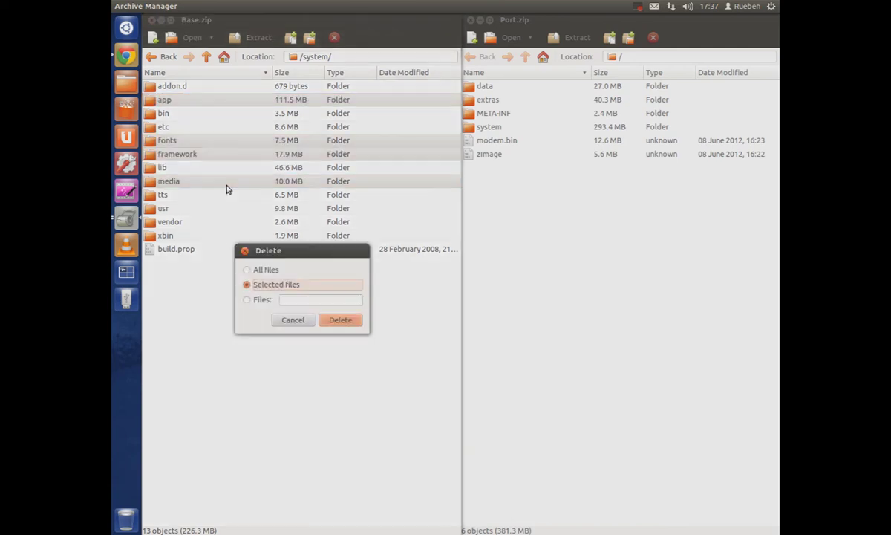
click(344, 320)
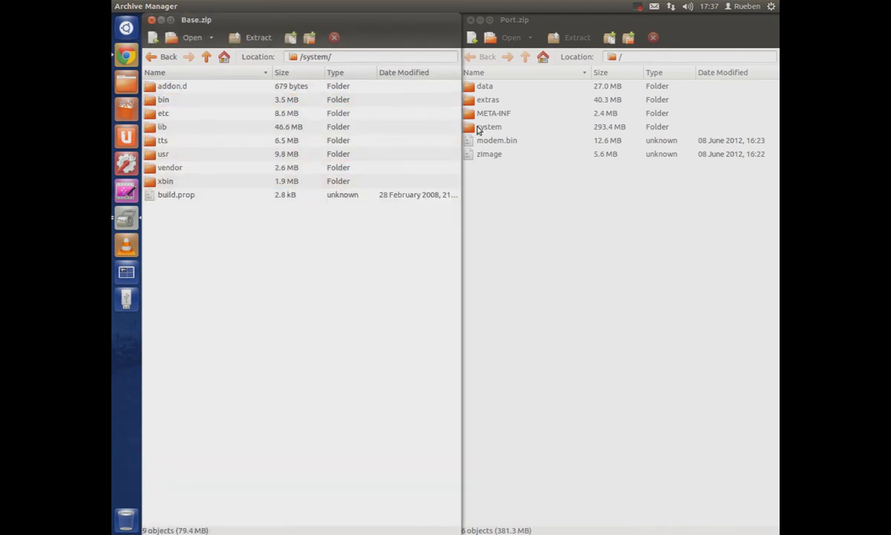
double_click(479, 130)
- Drag Port.zip's app, framework, media and fonts folders into Base.zip's system folder, then close both archives
click(479, 87)
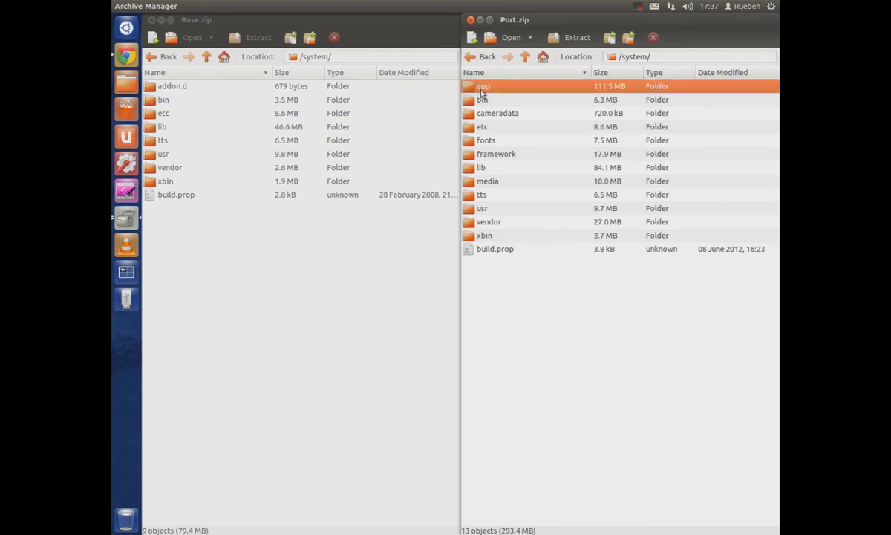
ctrl+click(508, 156)
ctrl+click(502, 182)
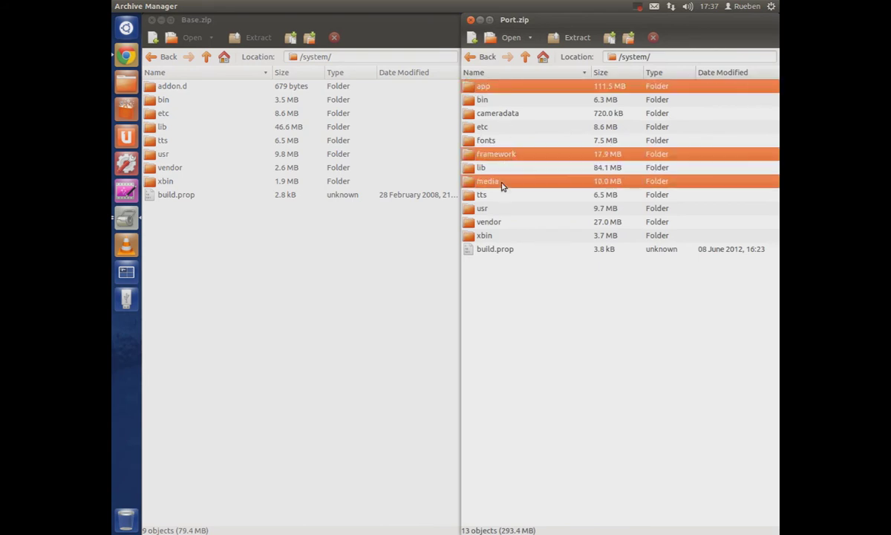
ctrl+click(494, 142)
drag(490, 140, 240, 301)
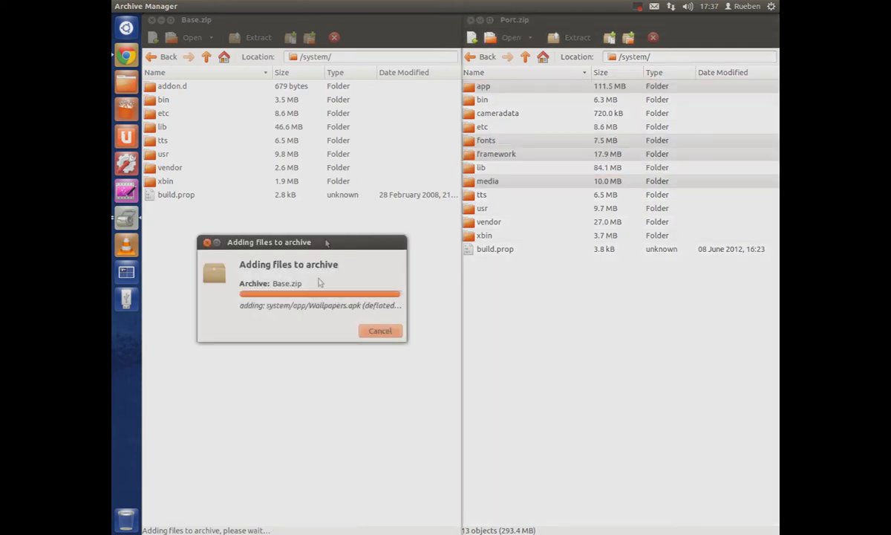
click(471, 20)
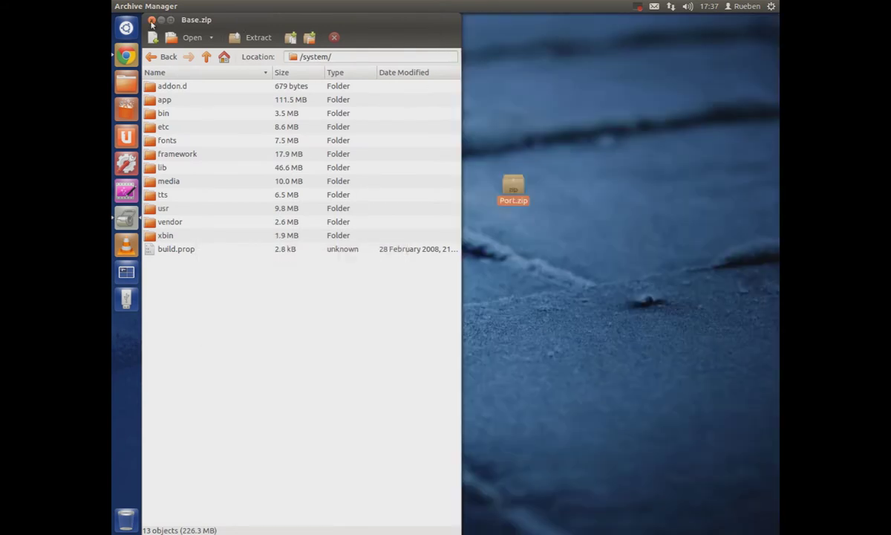
click(152, 21)
- Rename Base.zip on the desktop to 'New_ported rom.zip'
click(392, 182)
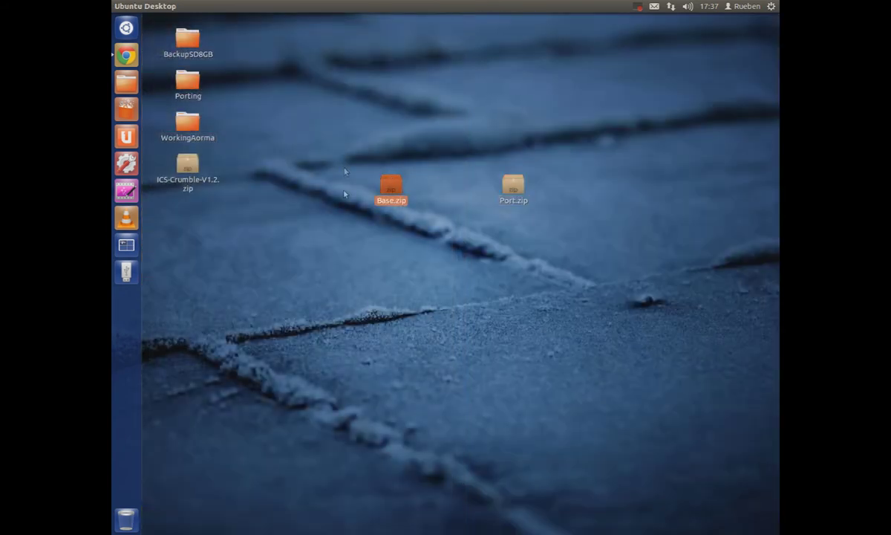
right_click(390, 183)
click(414, 280)
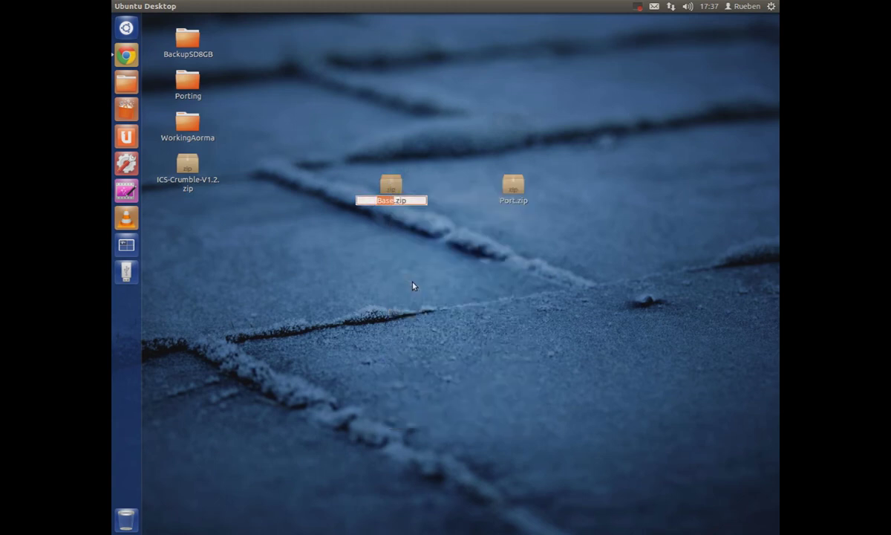
text(New ported rom)
key(Return)
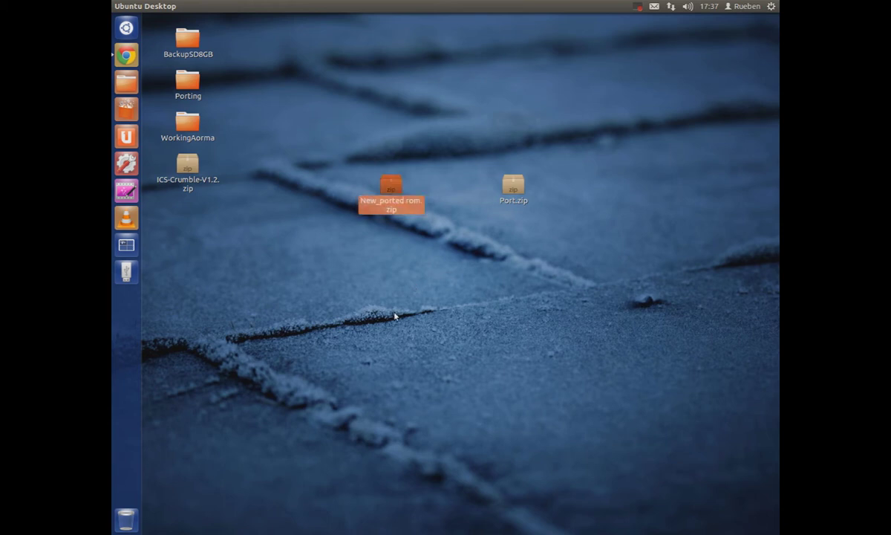
right_click(393, 204)
key(Escape)
key(Return)
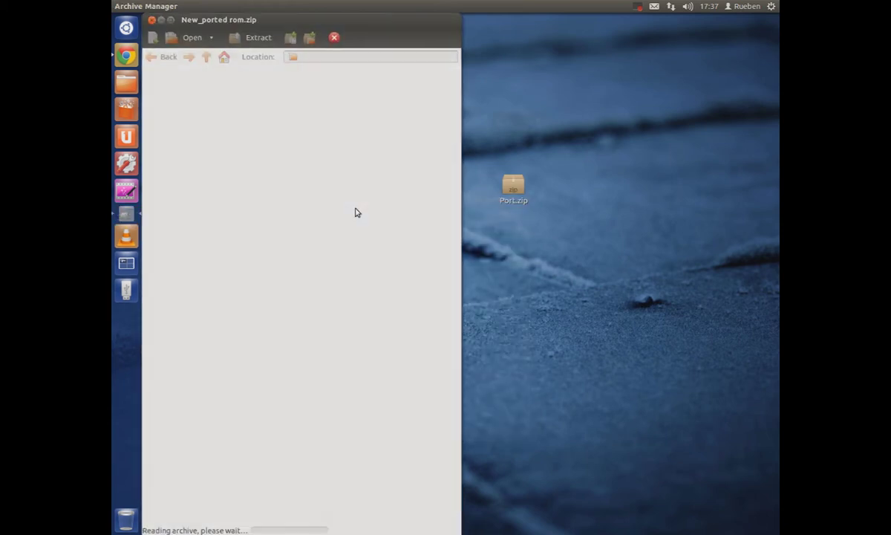
double_click(165, 101)
double_click(176, 152)
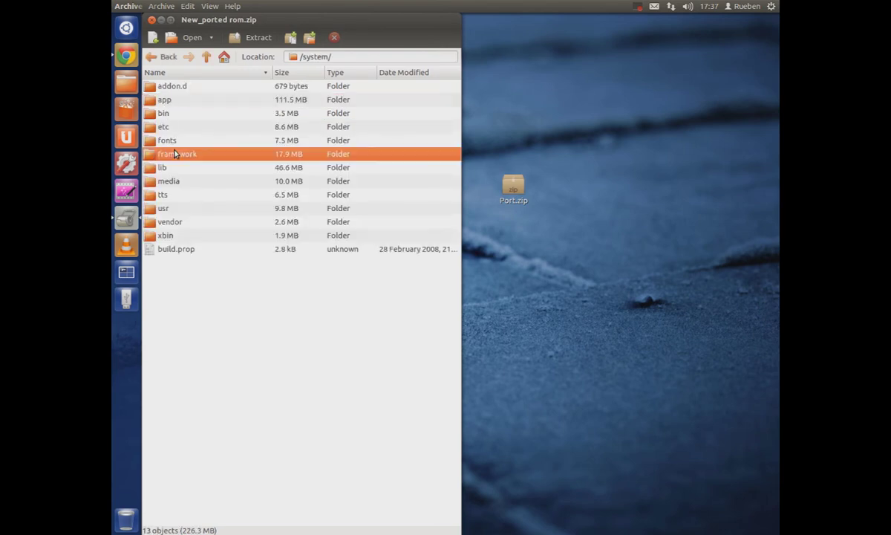
click(152, 20)
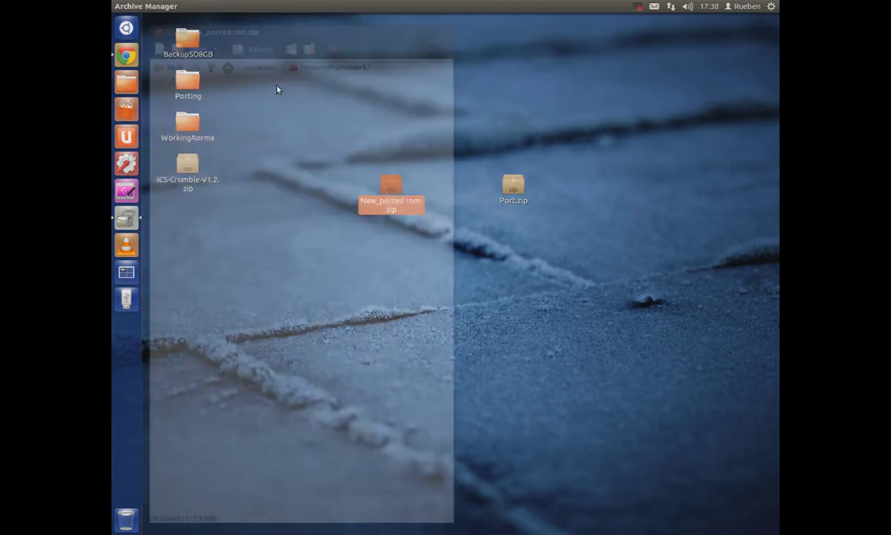
click(514, 192)
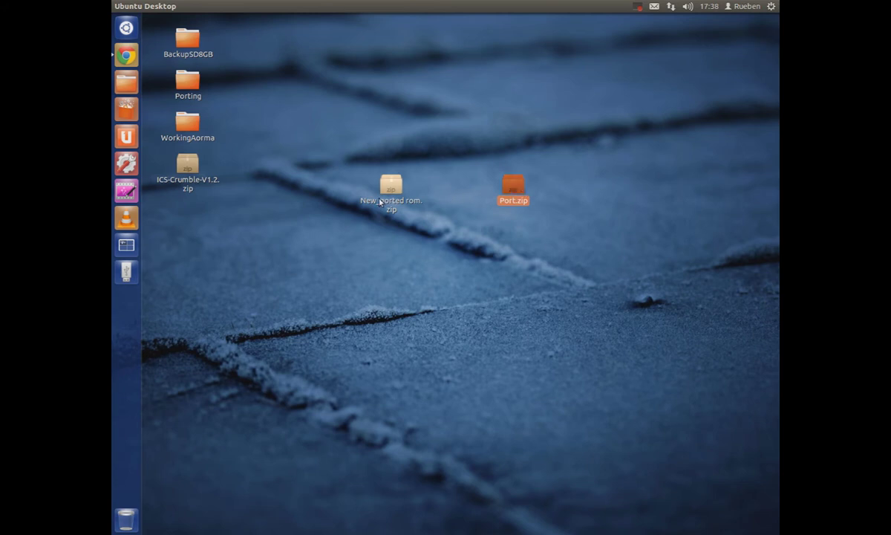
click(442, 153)
drag(441, 153, 358, 261)
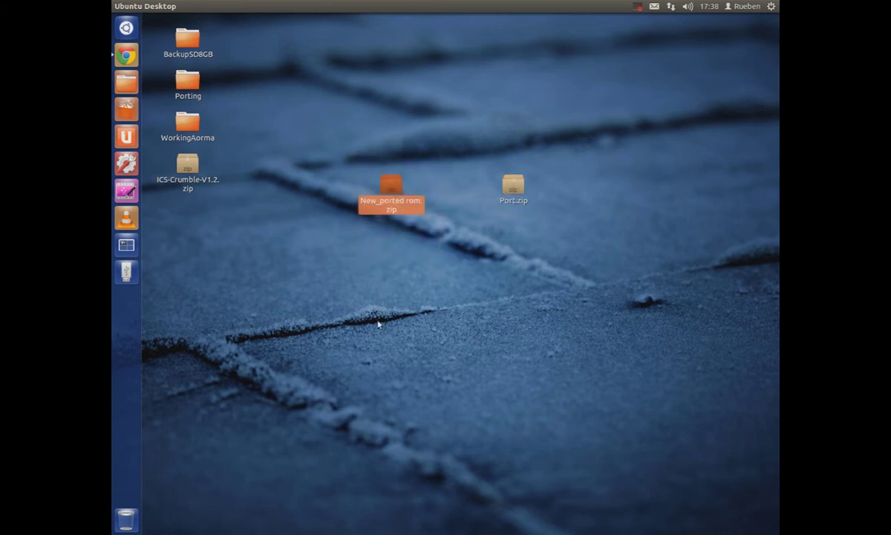
click(432, 225)
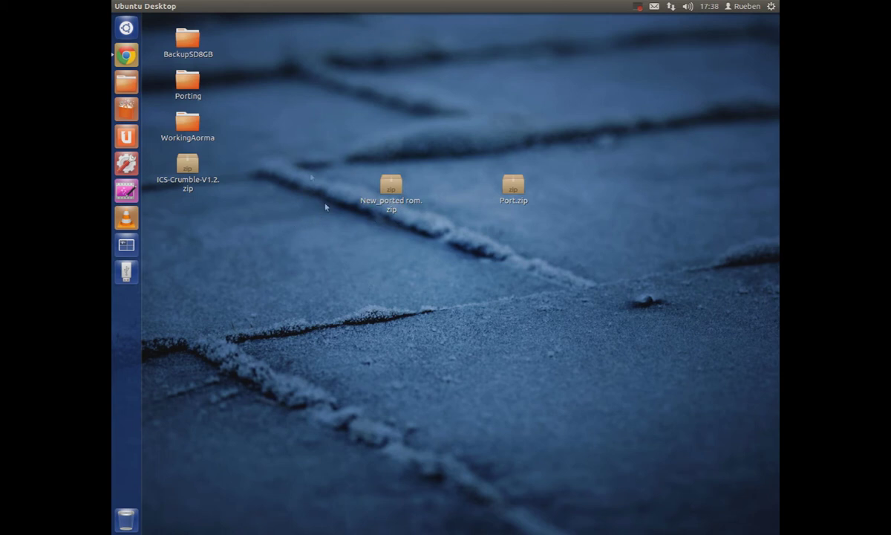
- Open New_ported rom.zip and Port.zip in two Archive Manager windows
right_click(392, 196)
click(405, 201)
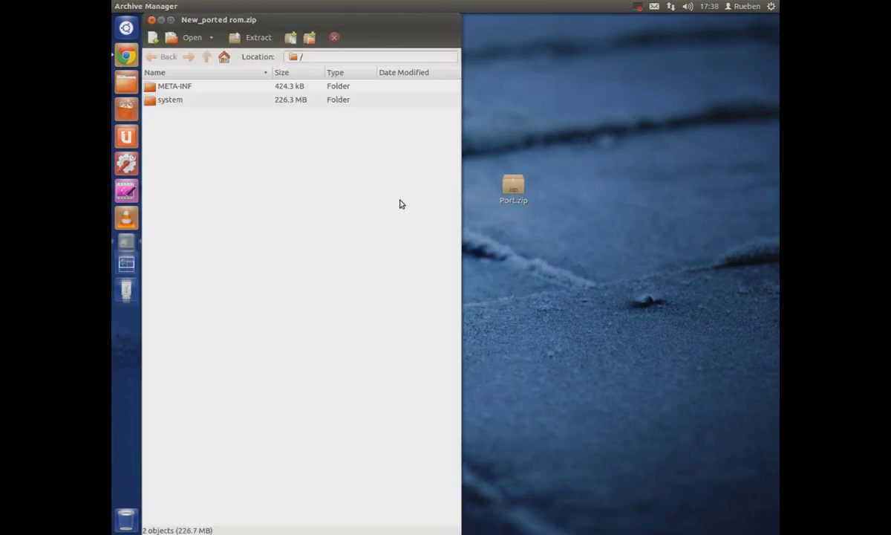
right_click(518, 194)
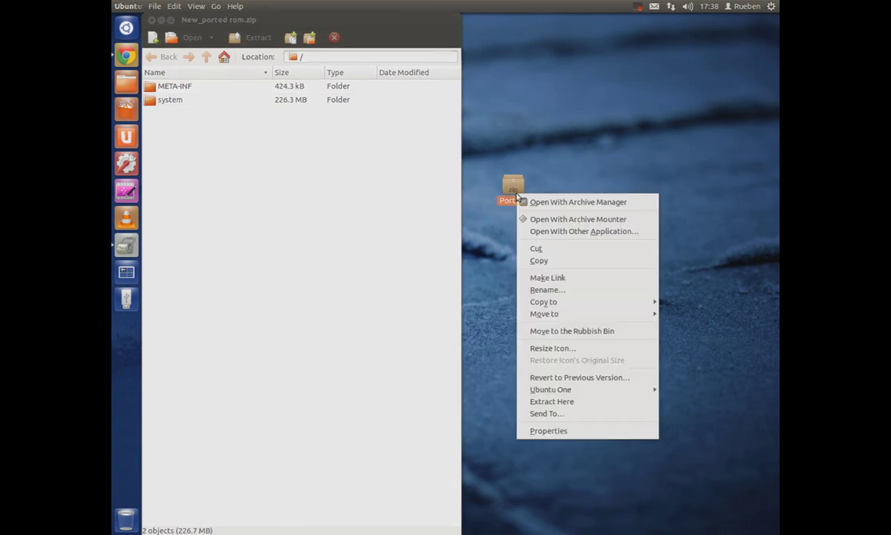
click(565, 202)
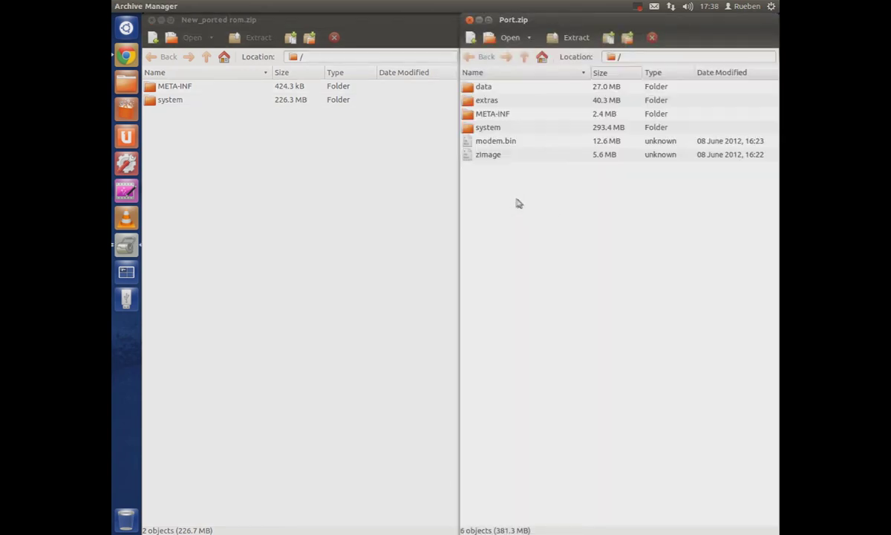
- Open the system folder in both archives and Port.zip's system/lib folder
double_click(486, 127)
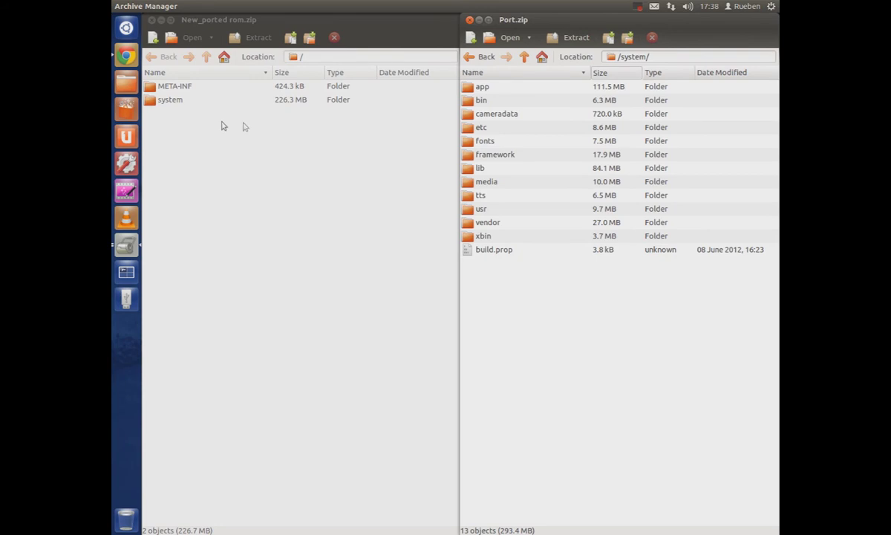
double_click(172, 102)
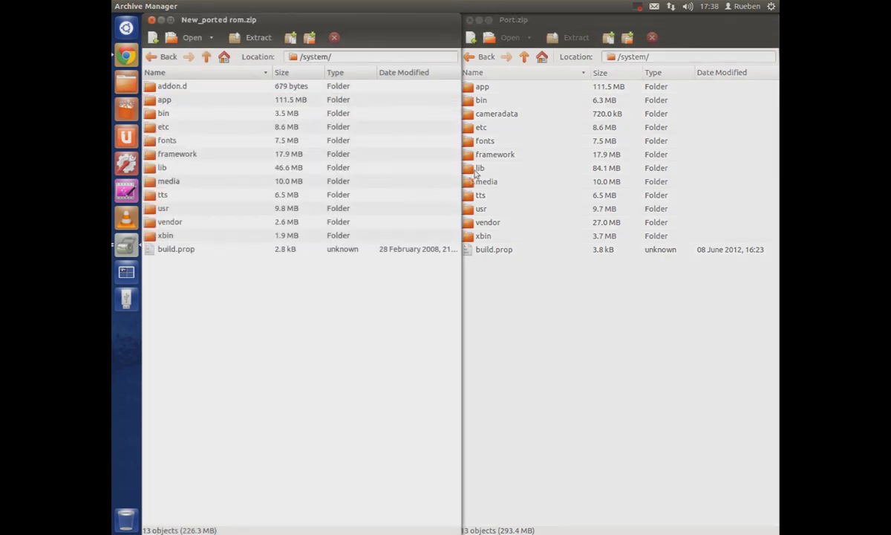
click(487, 26)
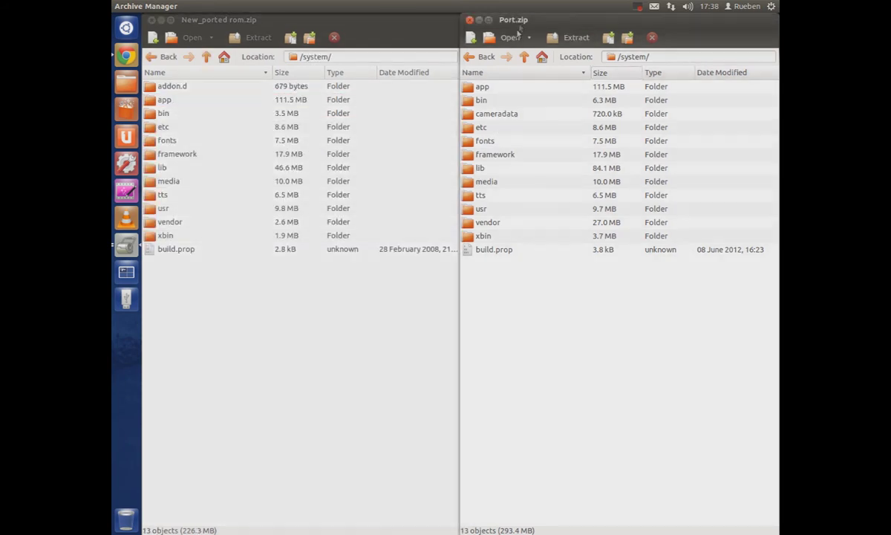
double_click(481, 171)
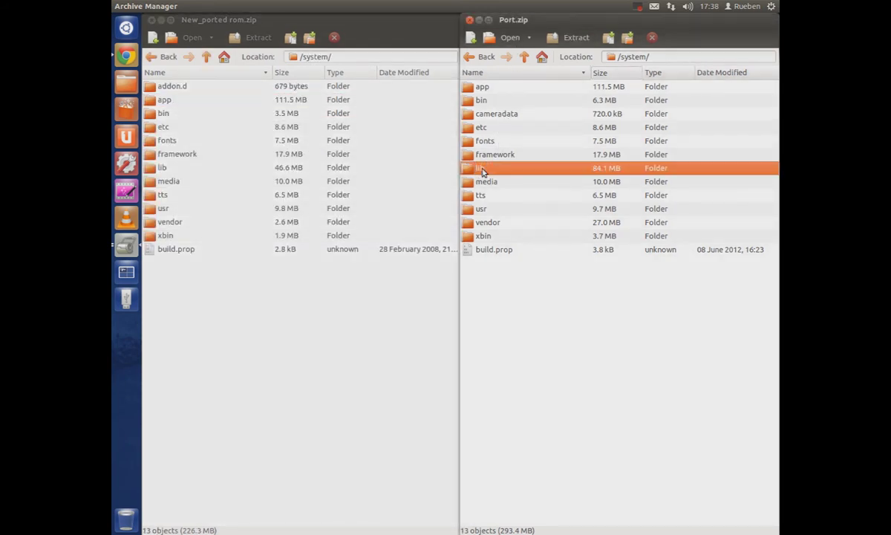
- Open lib in New_ported rom.zip and delete its old libandroid_runtime.so, leaving 163 objects
double_click(163, 168)
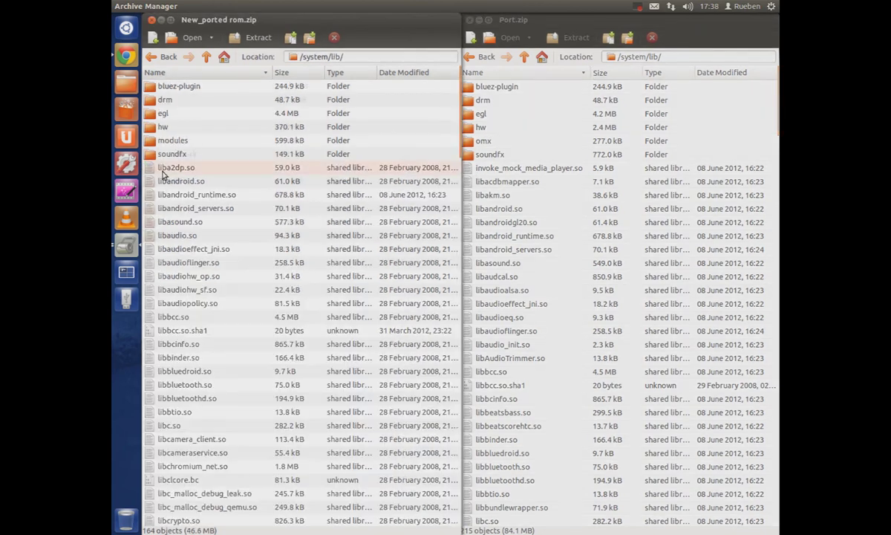
click(513, 208)
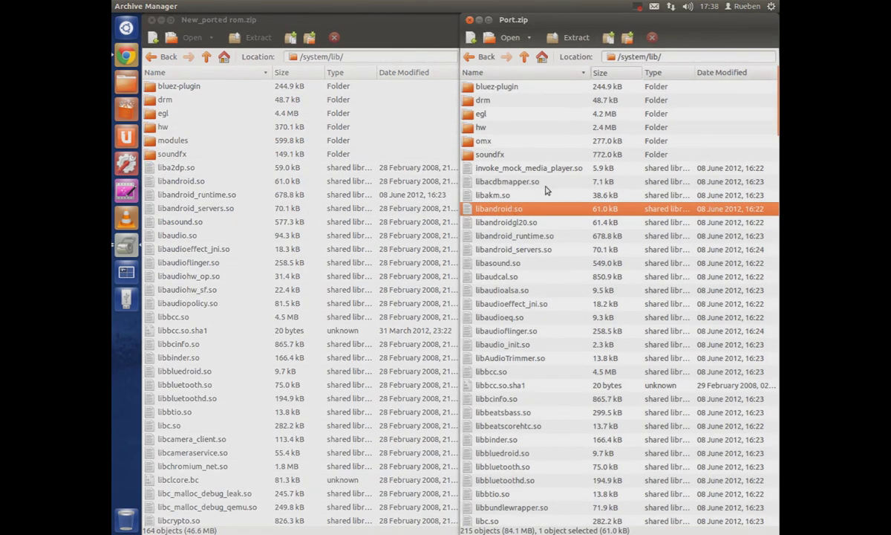
click(525, 237)
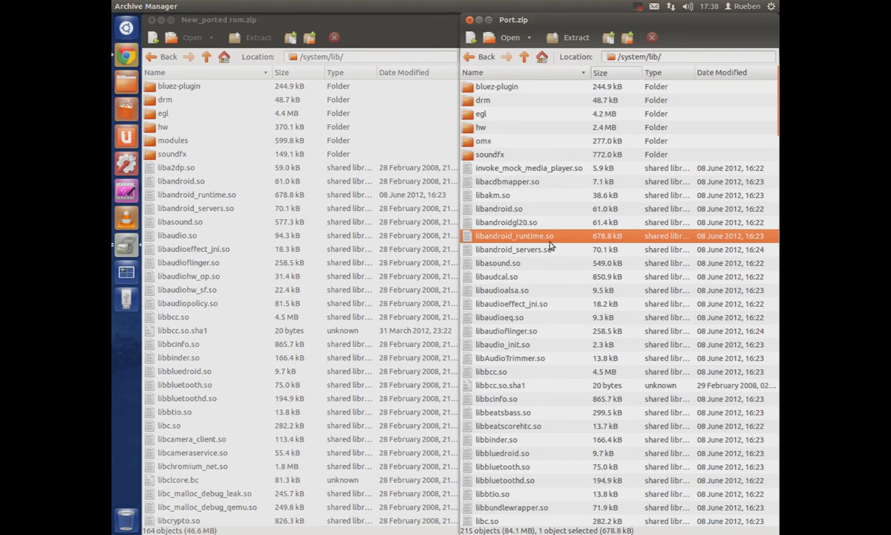
click(220, 196)
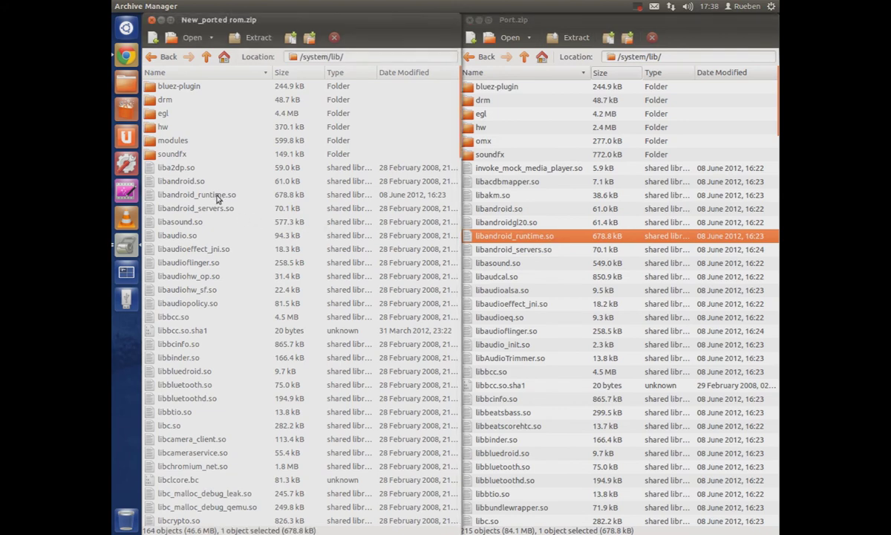
key(Delete)
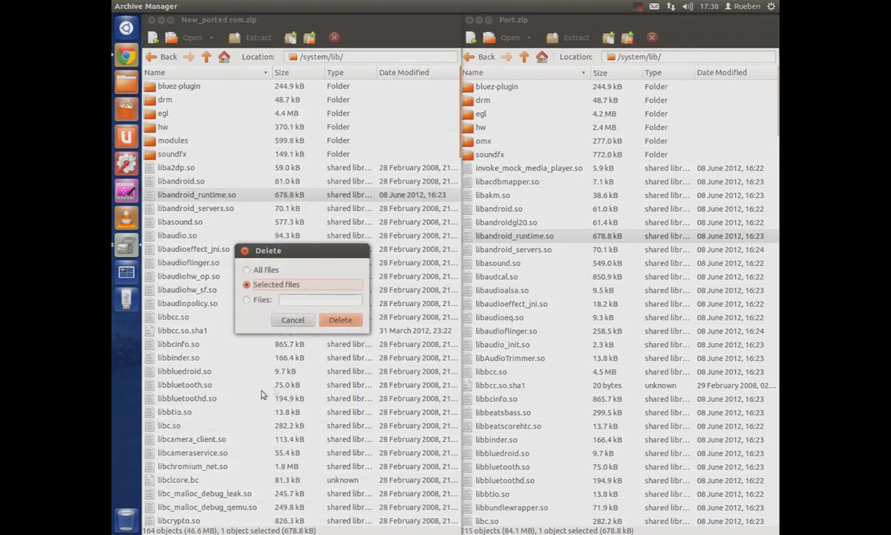
click(342, 321)
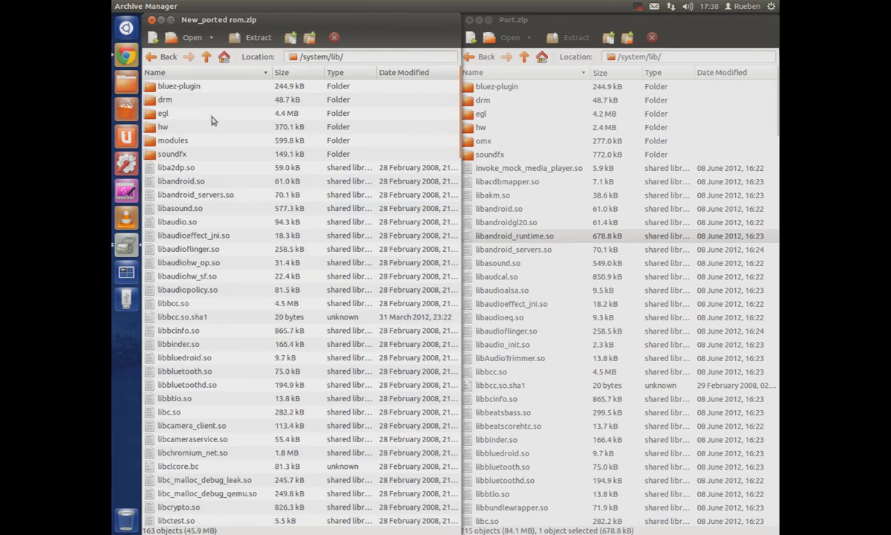
click(545, 239)
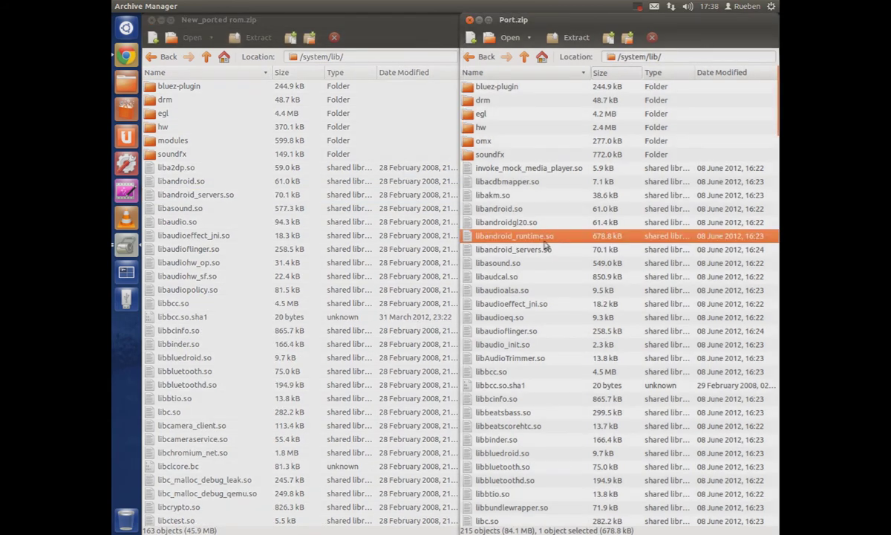
- Drag Port.zip's libandroid_runtime.so into New_ported rom.zip's system/lib, then close both archive windows
drag(545, 240, 255, 212)
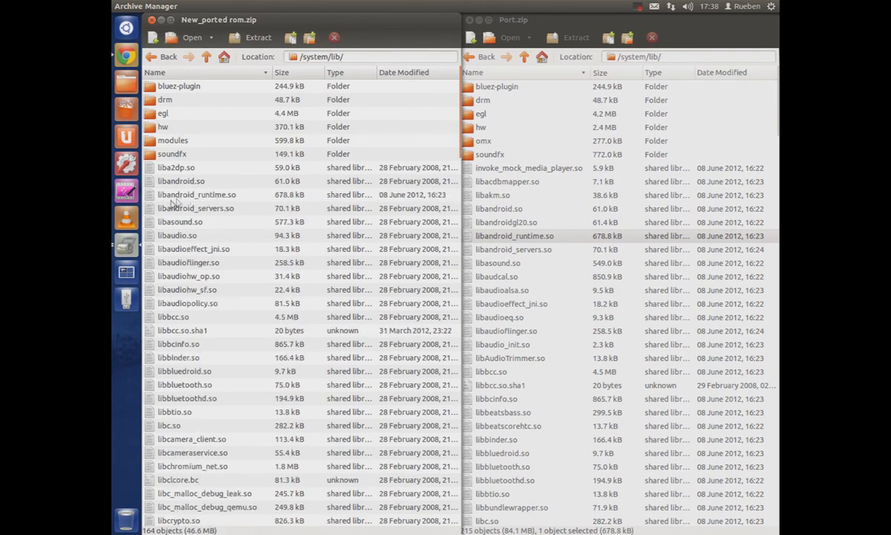
click(470, 19)
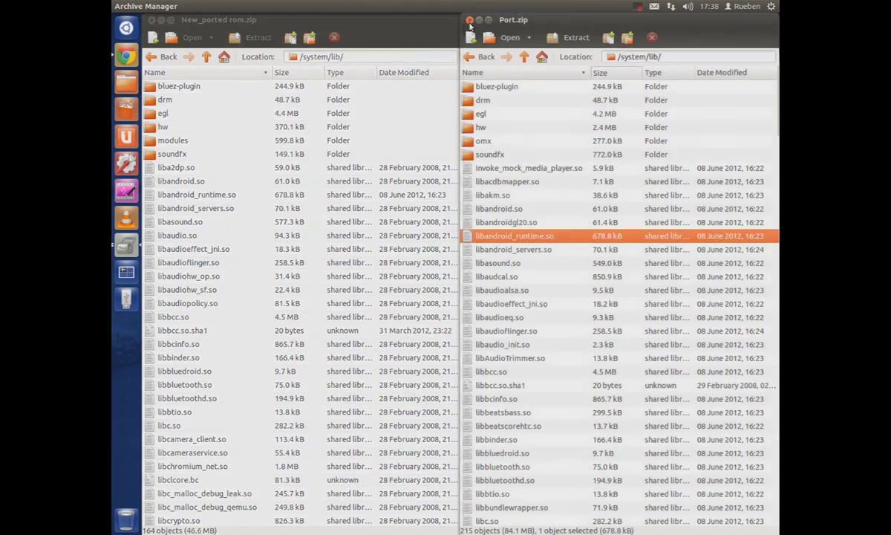
click(152, 20)
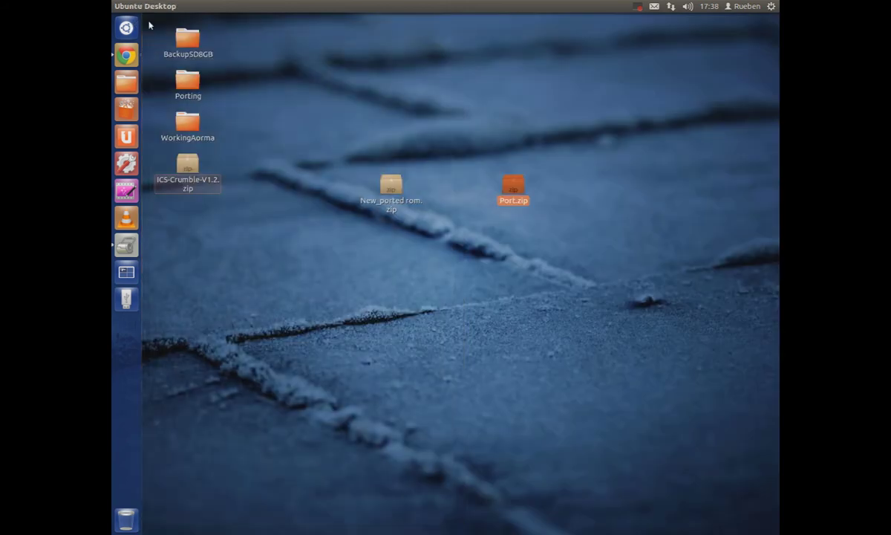
drag(487, 302, 312, 133)
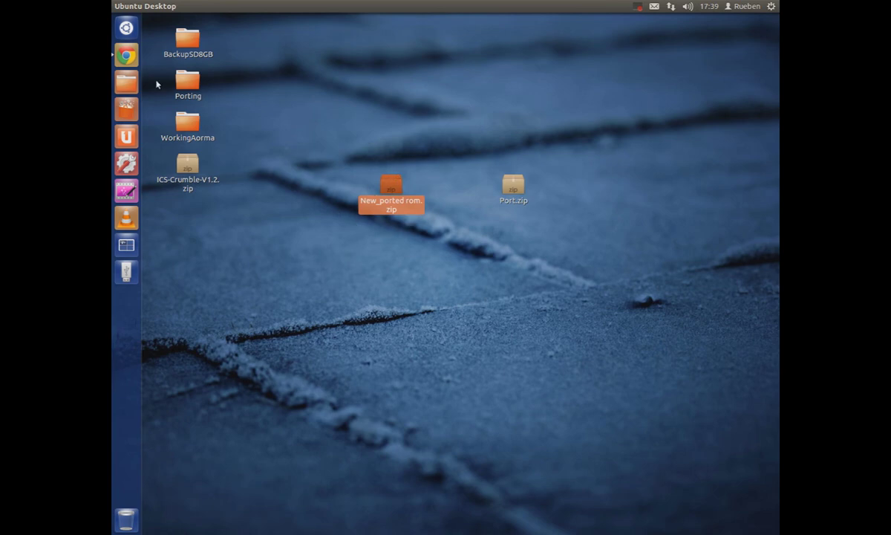
click(127, 55)
scroll(216, 184, down, 4)
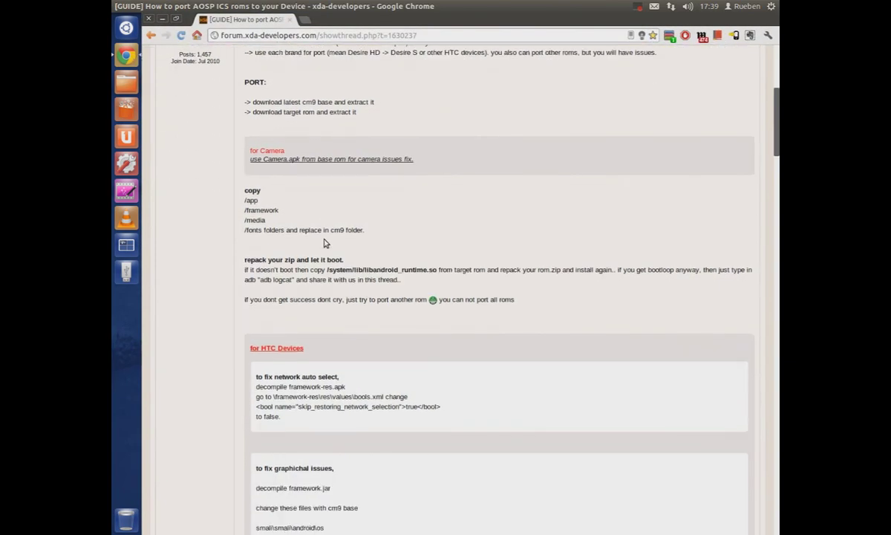
drag(352, 205, 201, 151)
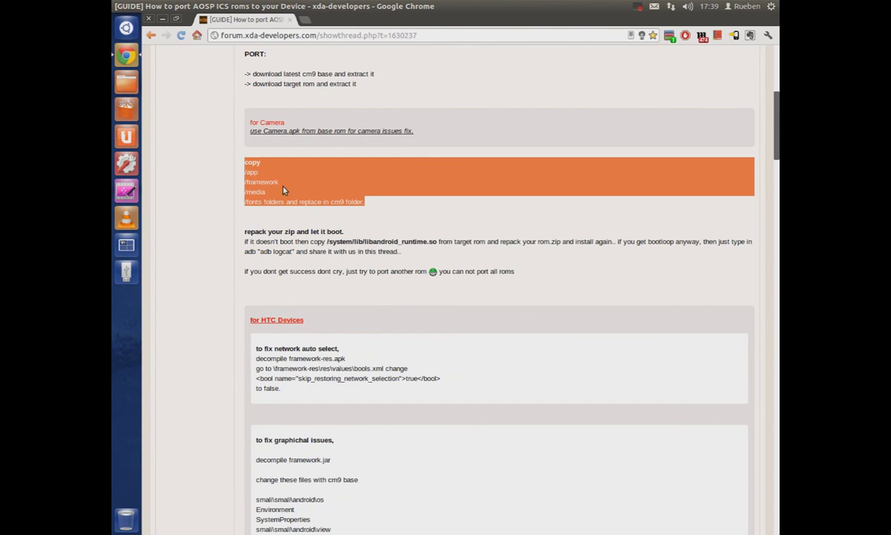
click(281, 194)
scroll(281, 195, up, 6)
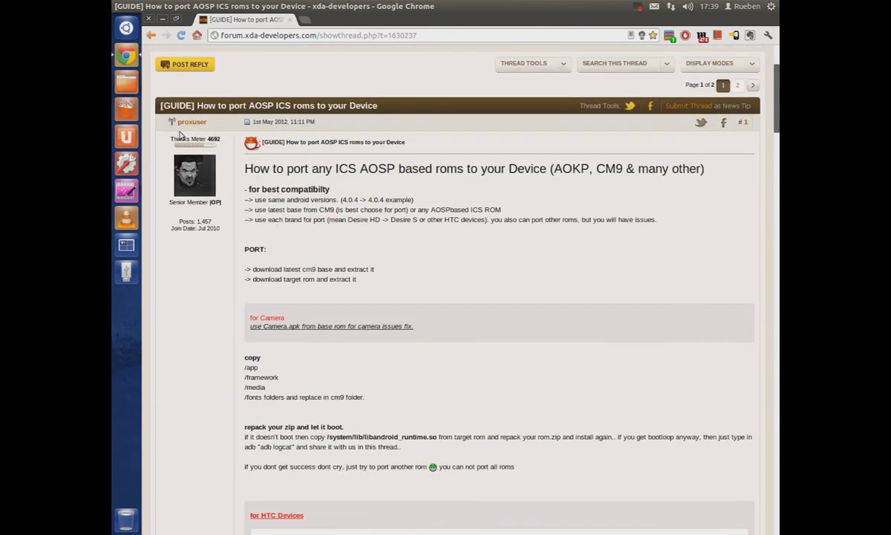
scroll(171, 111, up, 2)
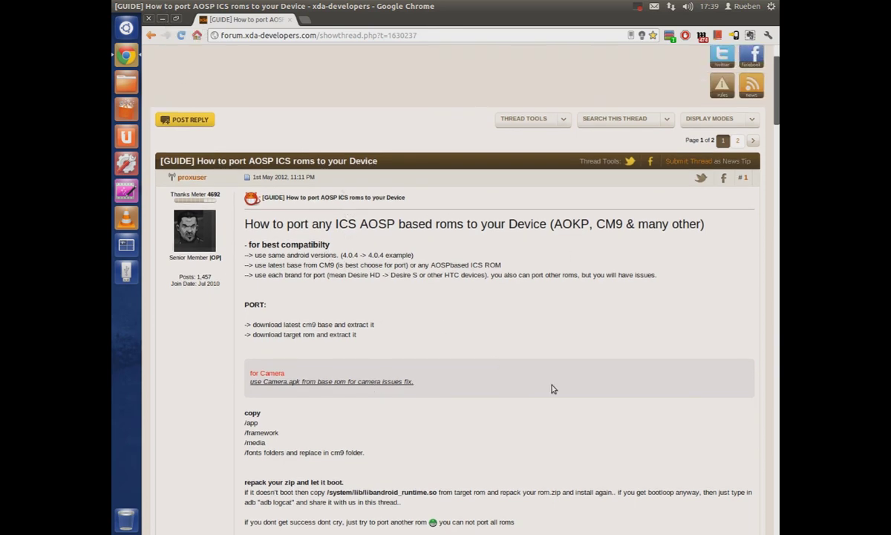
scroll(553, 388, down, 5)
scroll(553, 388, down, 5)
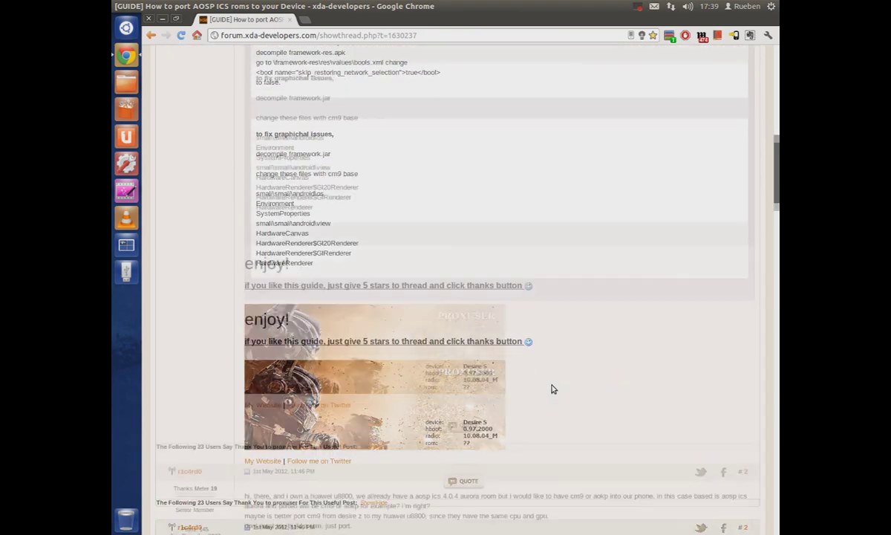
scroll(553, 388, up, 7)
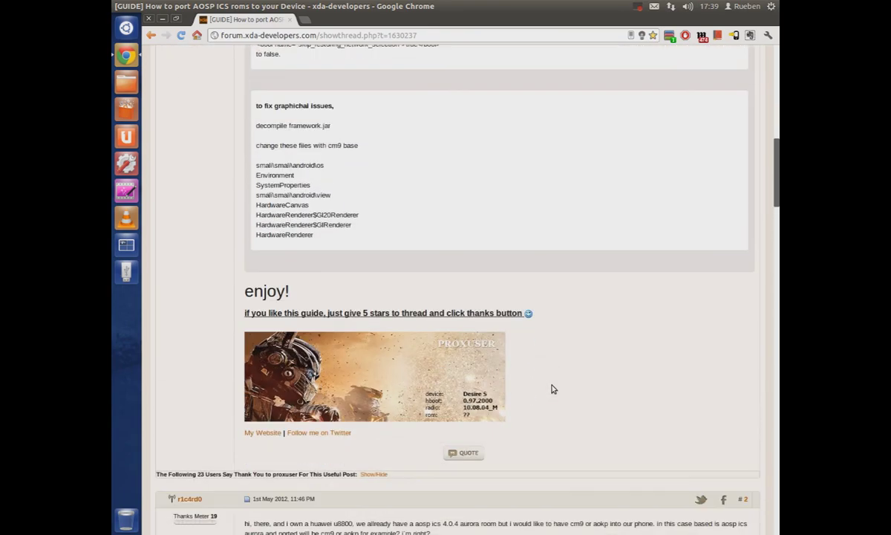
scroll(553, 388, up, 2)
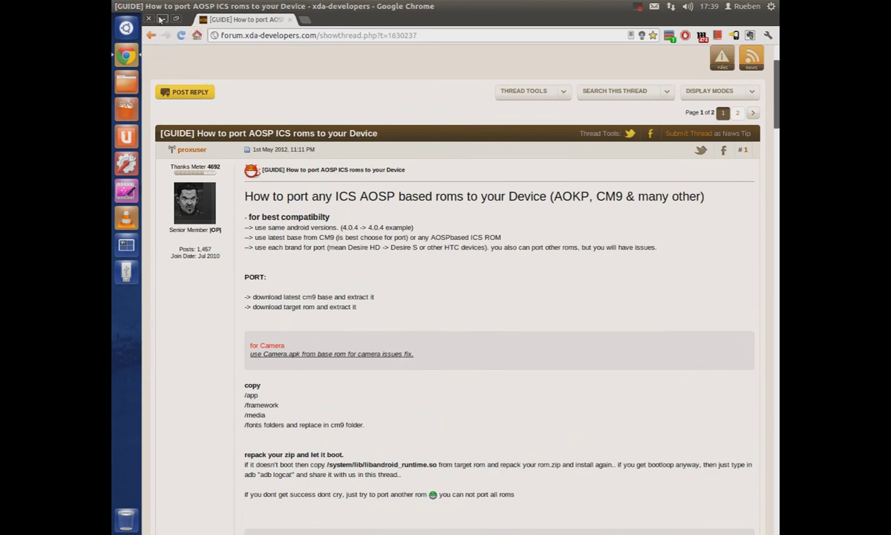
click(162, 18)
click(436, 205)
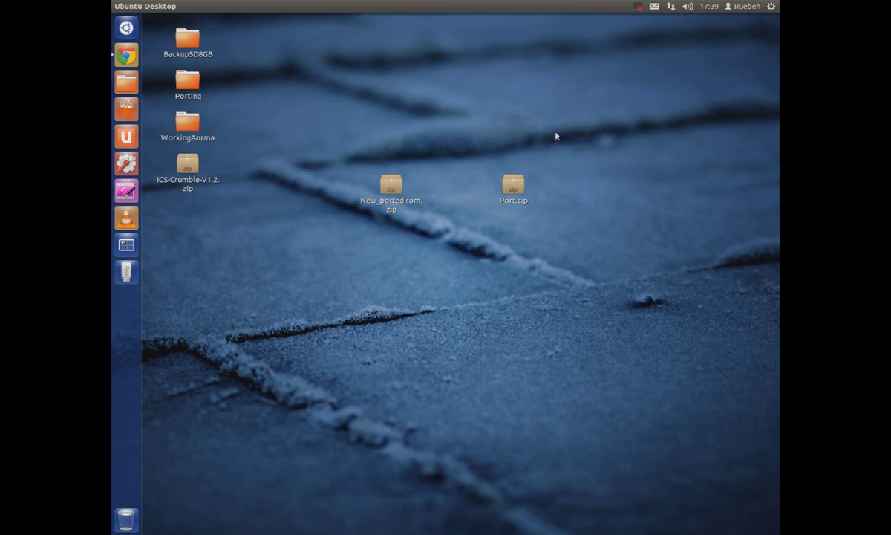
- Open the screen recorder's indicator menu in the top panel to finish recording
click(637, 6)
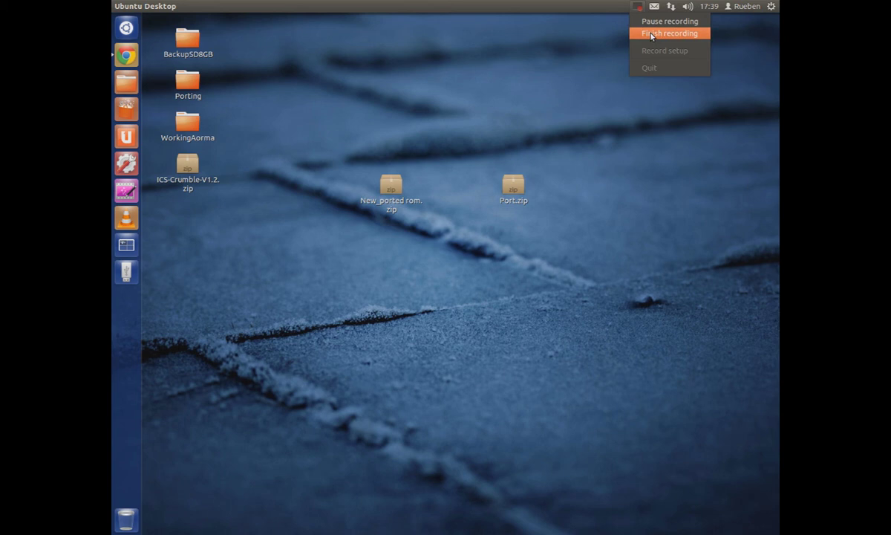